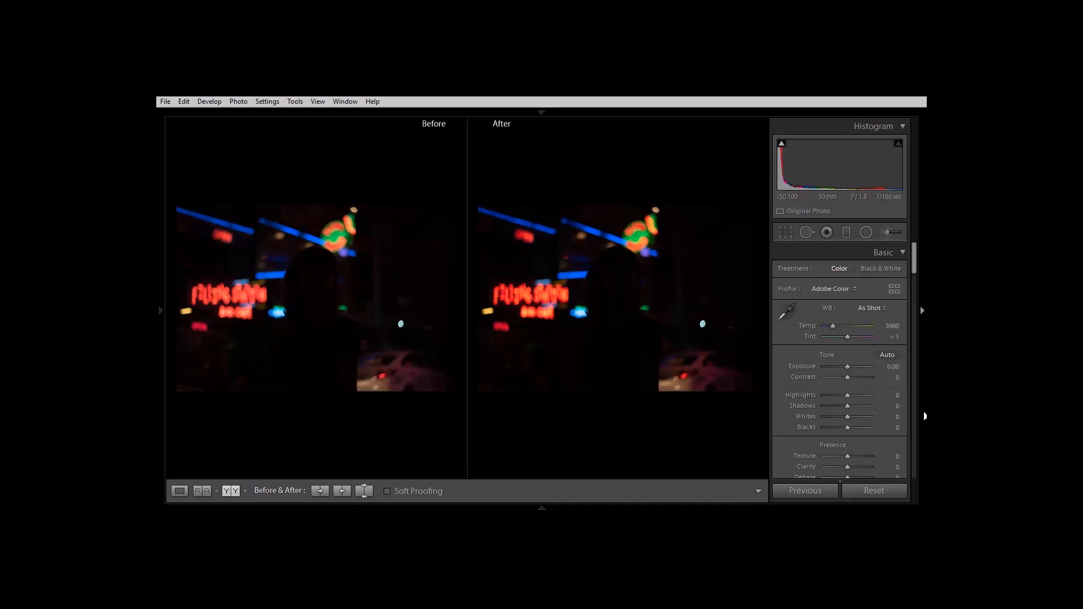
Step: Raise the tone adjustments to Shadows +100 and Blacks +50
{"action": "left_click", "coordinate": [889, 406]}
{"action": "type", "text": "100"}
{"action": "key", "text": "Return"}
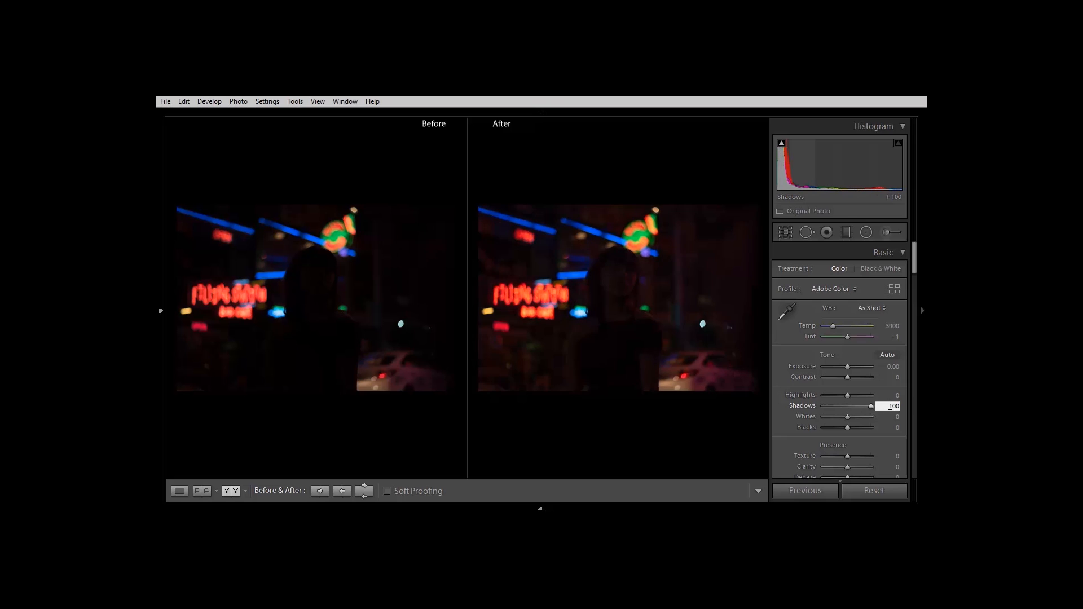
{"action": "key", "text": "Tab"}
{"action": "key", "text": "Tab"}
{"action": "type", "text": "50"}
Step: Set Exposure to +4.00 and lower both Highlights and Whites to −100
{"action": "key", "text": "shift+Tab"}
{"action": "key", "text": "shift+Tab"}
{"action": "key", "text": "shift+Tab"}
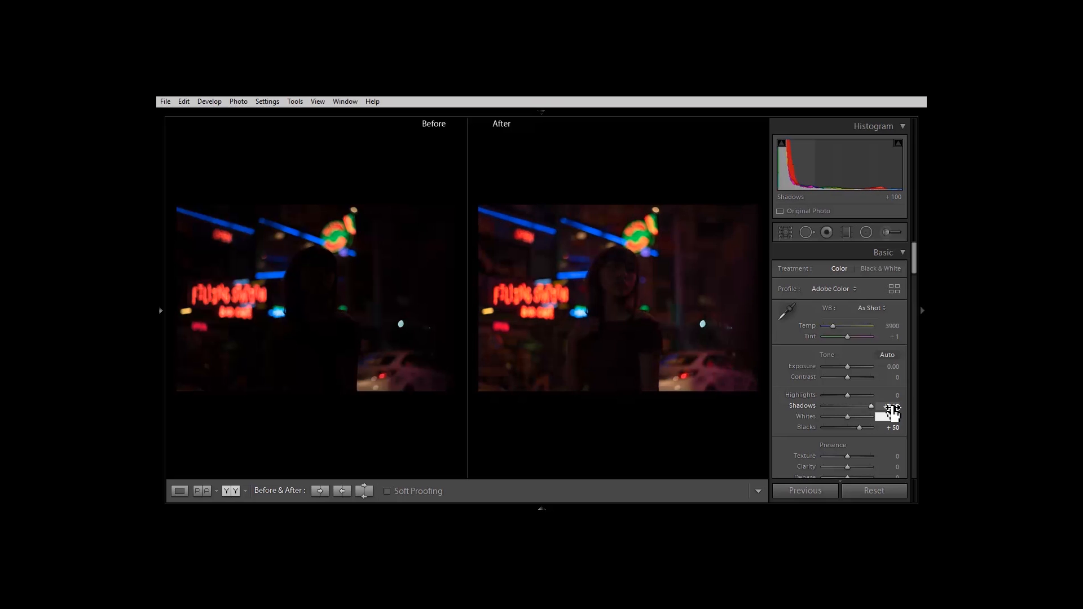
{"action": "key", "text": "shift+Tab"}
{"action": "key", "text": "shift+Tab"}
{"action": "type", "text": "4"}
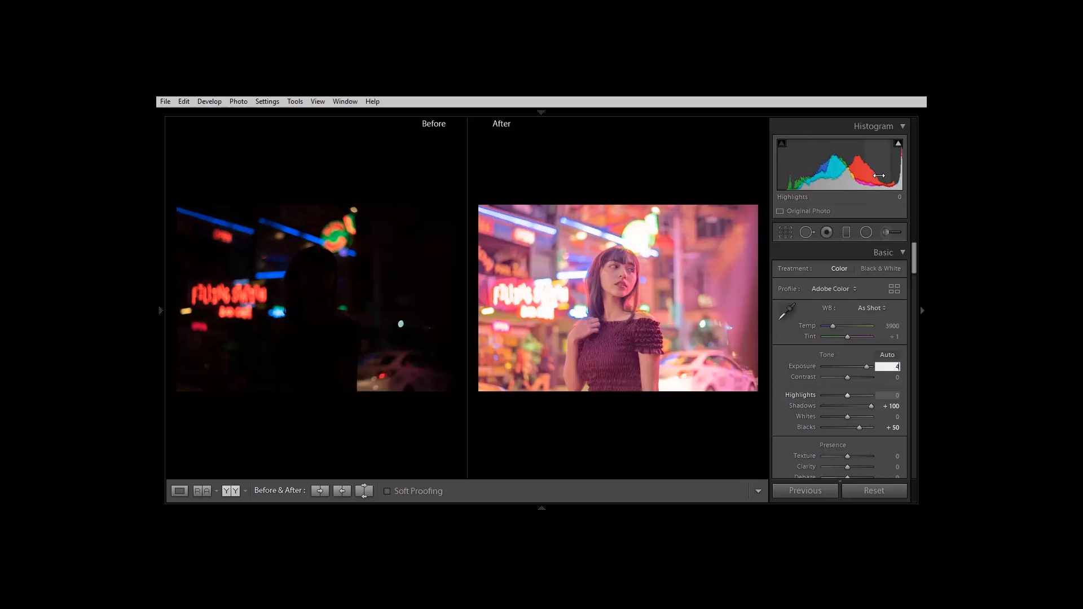
{"action": "left_click_drag", "start_coordinate": [897, 395], "coordinate": [841, 396]}
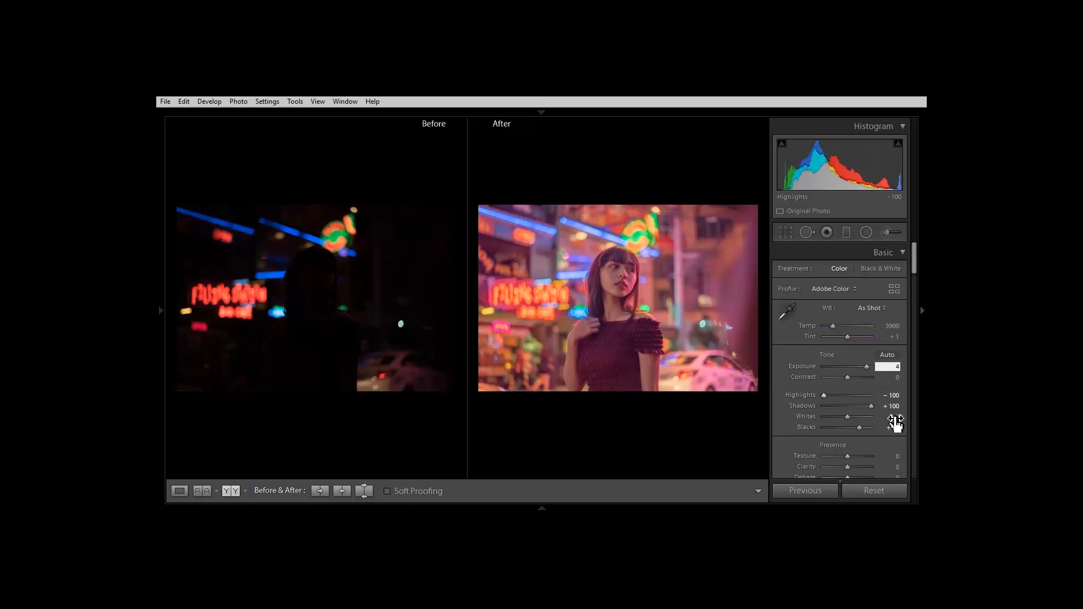
{"action": "left_click_drag", "start_coordinate": [897, 422], "coordinate": [840, 422]}
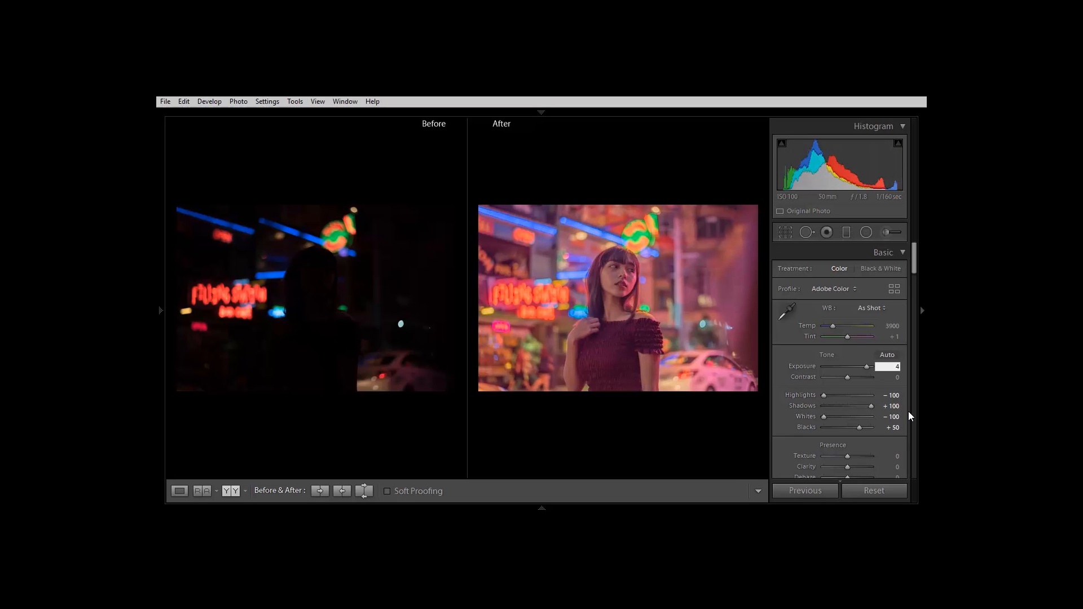
Step: Set the photo's Contrast to −10 and Texture to +10
{"action": "left_click", "coordinate": [895, 376]}
{"action": "type", "text": "-10"}
{"action": "key", "text": "Tab"}
{"action": "key", "text": "Tab"}
{"action": "key", "text": "Tab"}
{"action": "key", "text": "Tab"}
{"action": "key", "text": "Tab"}
{"action": "type", "text": "10"}
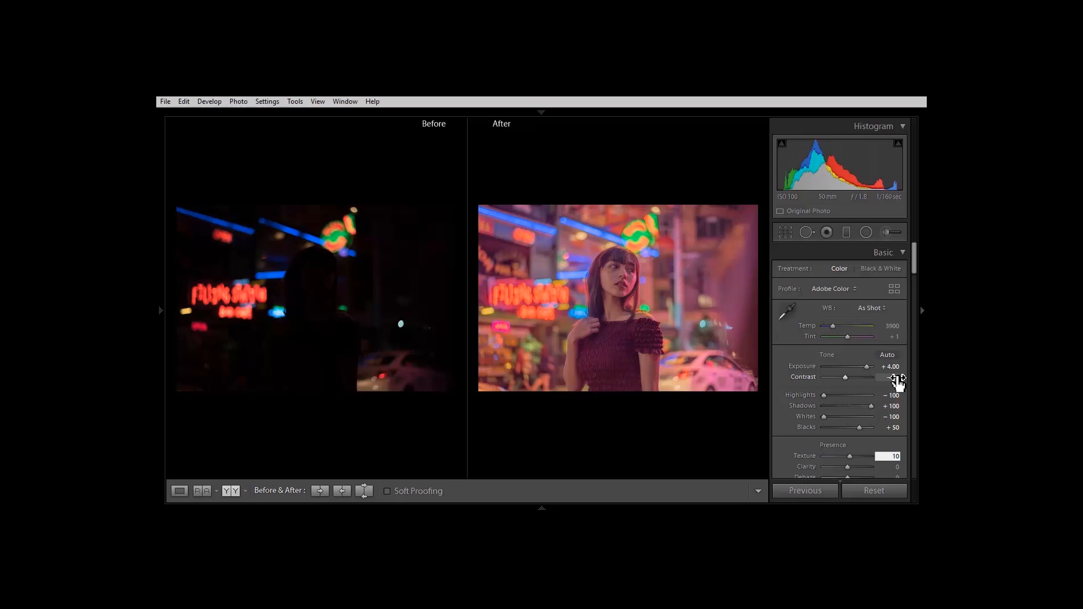
Step: Set Clarity to +20 and Dehaze to +5 for the photo
{"action": "key", "text": "Tab"}
{"action": "type", "text": "20"}
{"action": "key", "text": "Tab"}
{"action": "type", "text": "5"}
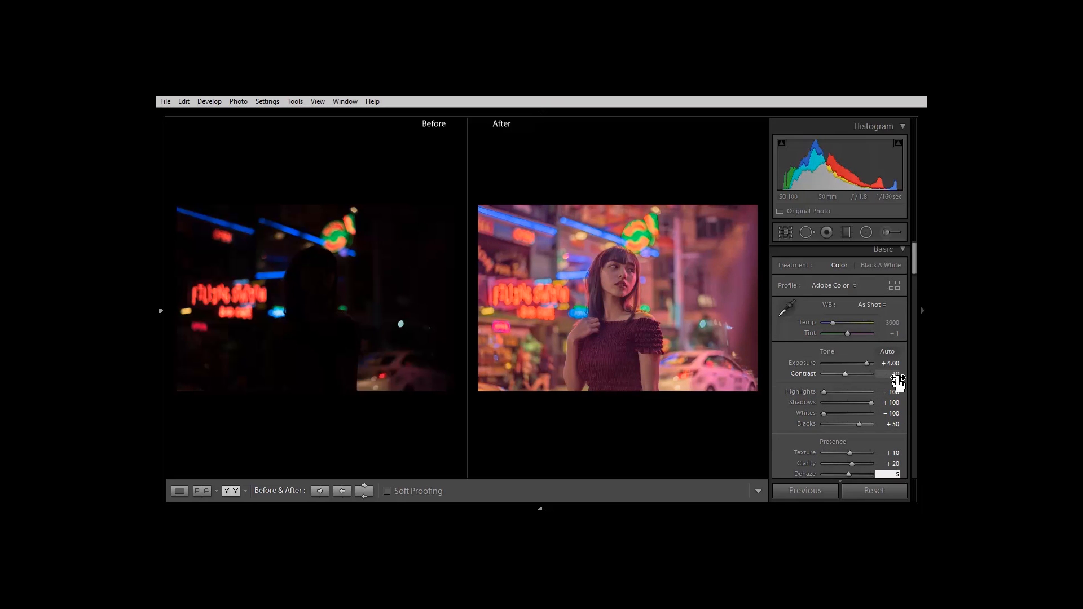
Step: Reduce Saturation to −10 and raise Vibrance to +50
{"action": "key", "text": "Tab"}
{"action": "key", "text": "Tab"}
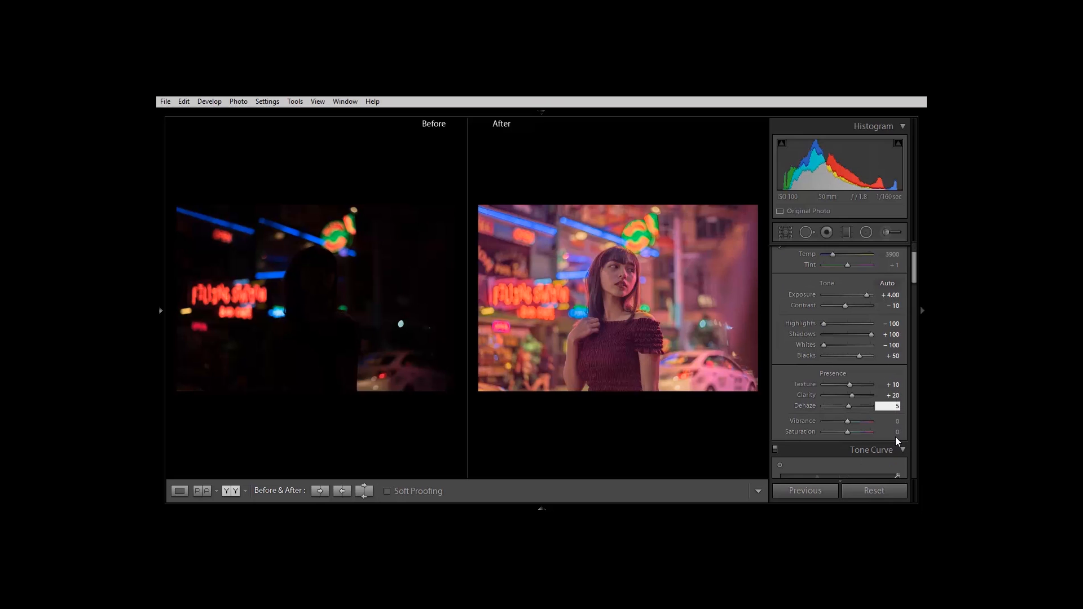
{"action": "type", "text": "-10"}
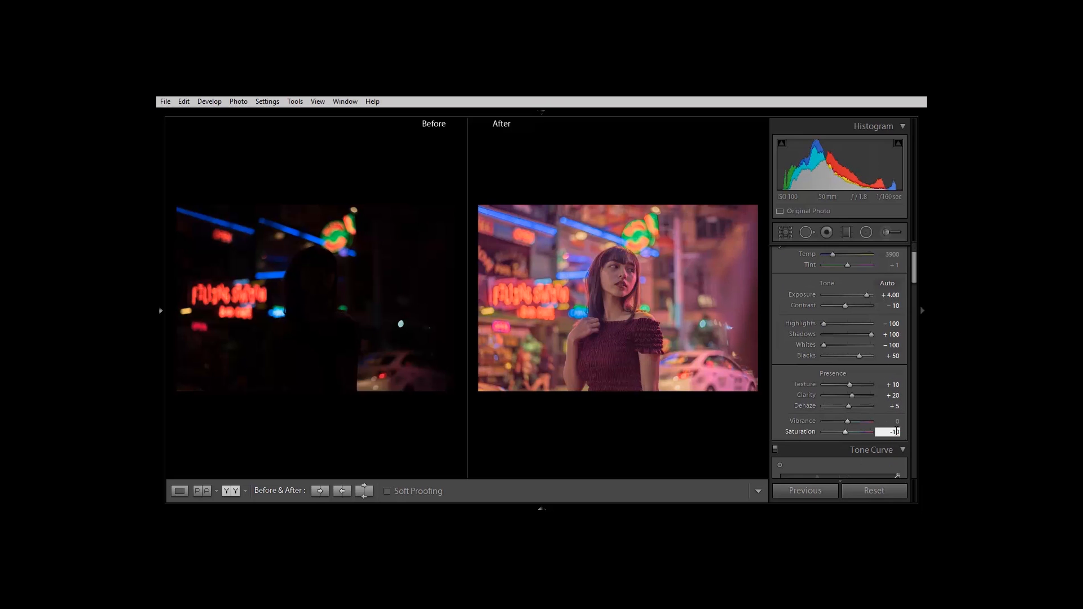
{"action": "key", "text": "shift+Tab"}
{"action": "type", "text": "50"}
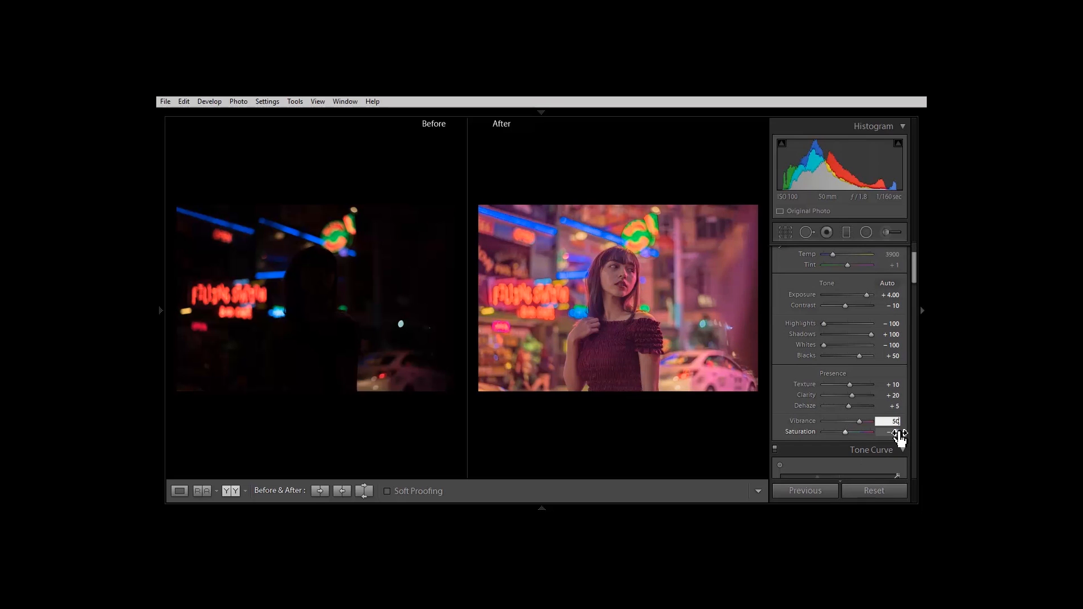
{"action": "scroll", "coordinate": [894, 401], "scroll_direction": "up", "scroll_amount": 3}
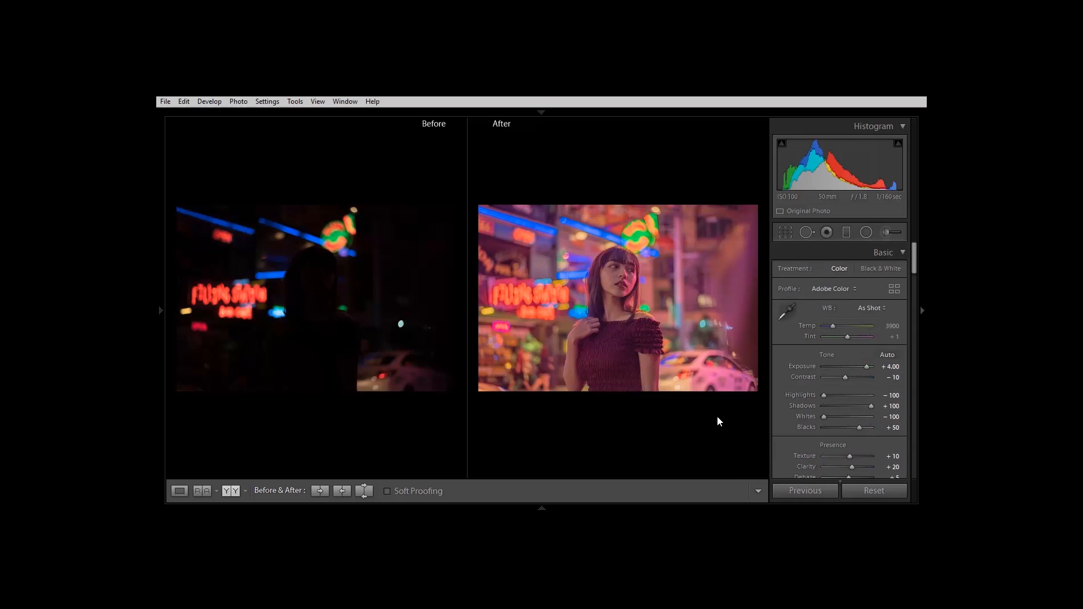
Step: Set the HSL luminance values to Red +15, Orange +20, Yellow −5, Green, Aqua and Blue −10, Purple +25 and Magenta +60
{"action": "scroll", "coordinate": [849, 335], "scroll_direction": "down", "scroll_amount": 10}
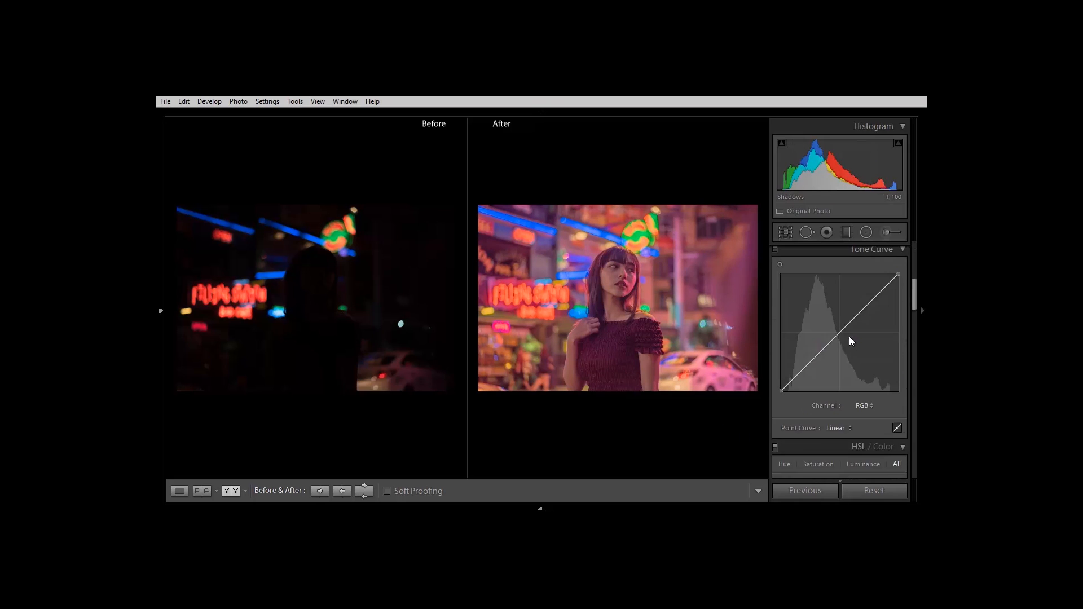
{"action": "scroll", "coordinate": [850, 338], "scroll_direction": "down", "scroll_amount": 5}
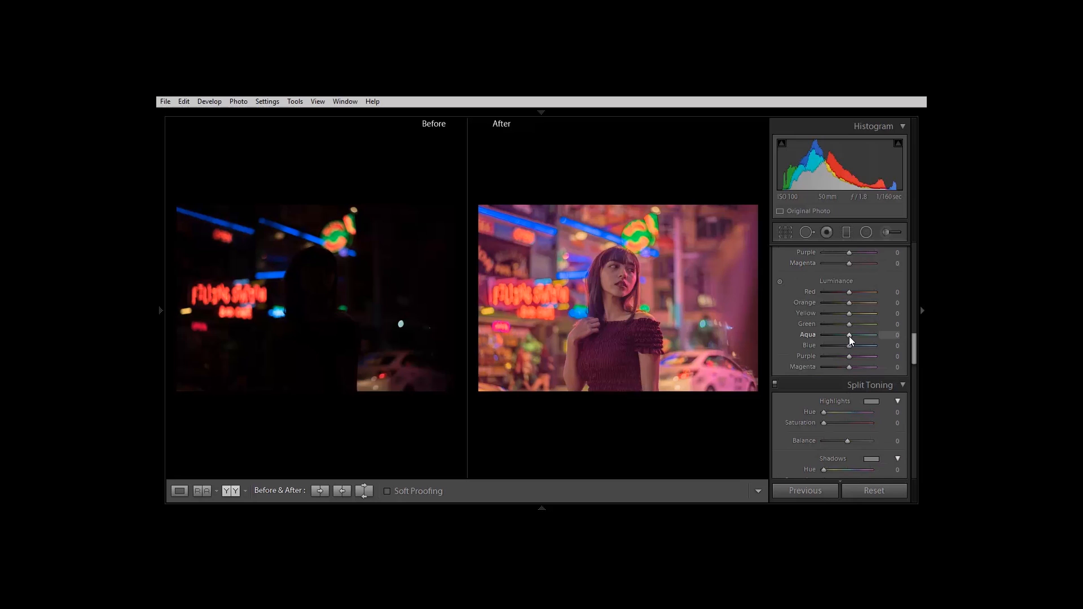
{"action": "left_click", "coordinate": [899, 297]}
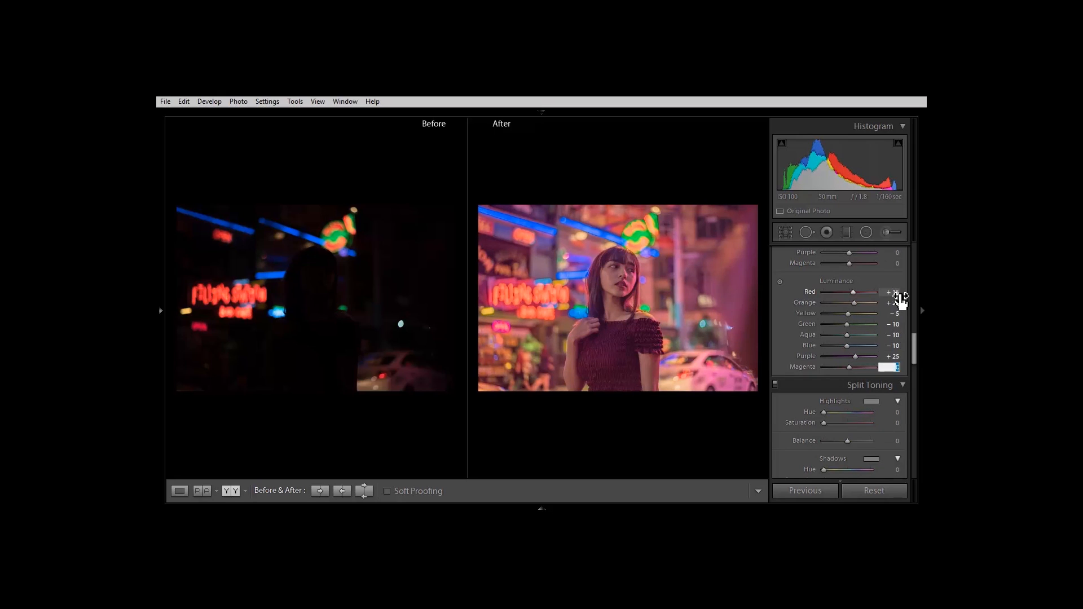
Step: Add three control points to the red channel's tone curve at about one quarter, the middle and three quarters
{"action": "scroll", "coordinate": [813, 358], "scroll_direction": "up", "scroll_amount": 2}
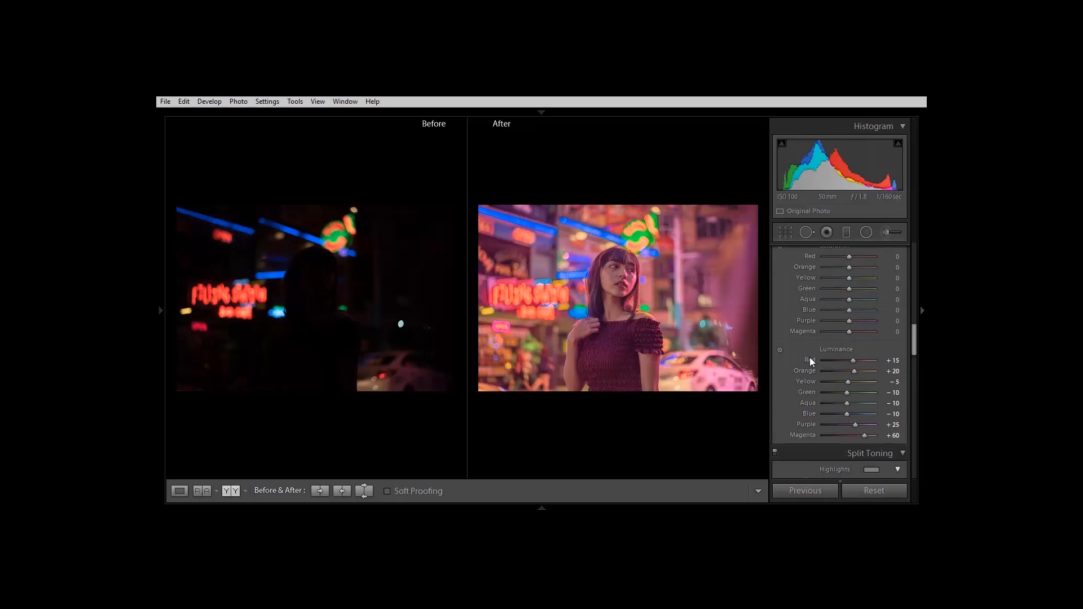
{"action": "scroll", "coordinate": [810, 357], "scroll_direction": "up", "scroll_amount": 6}
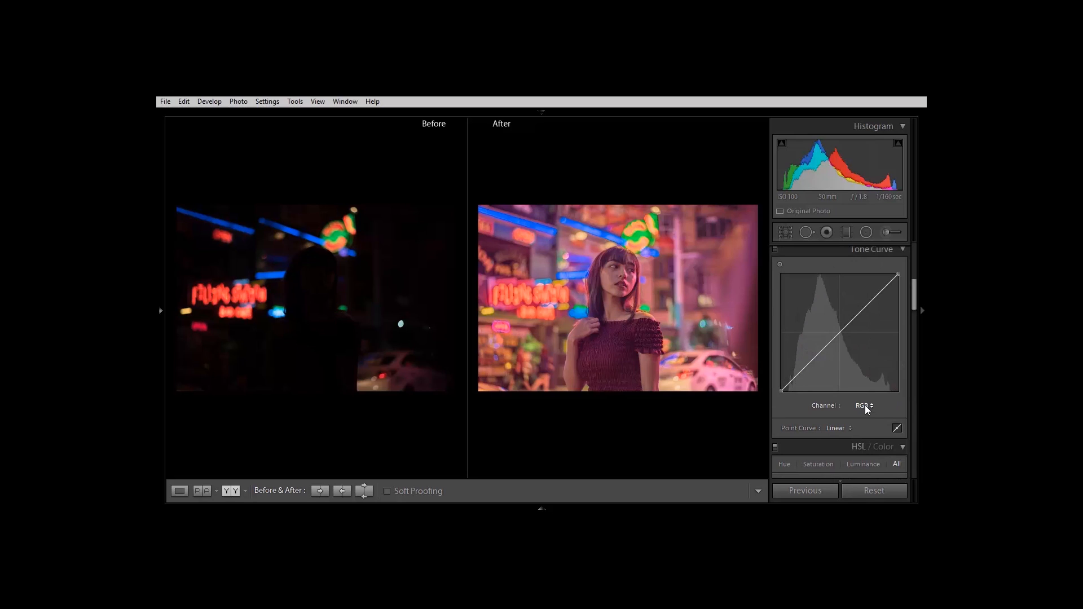
{"action": "left_click", "coordinate": [865, 406]}
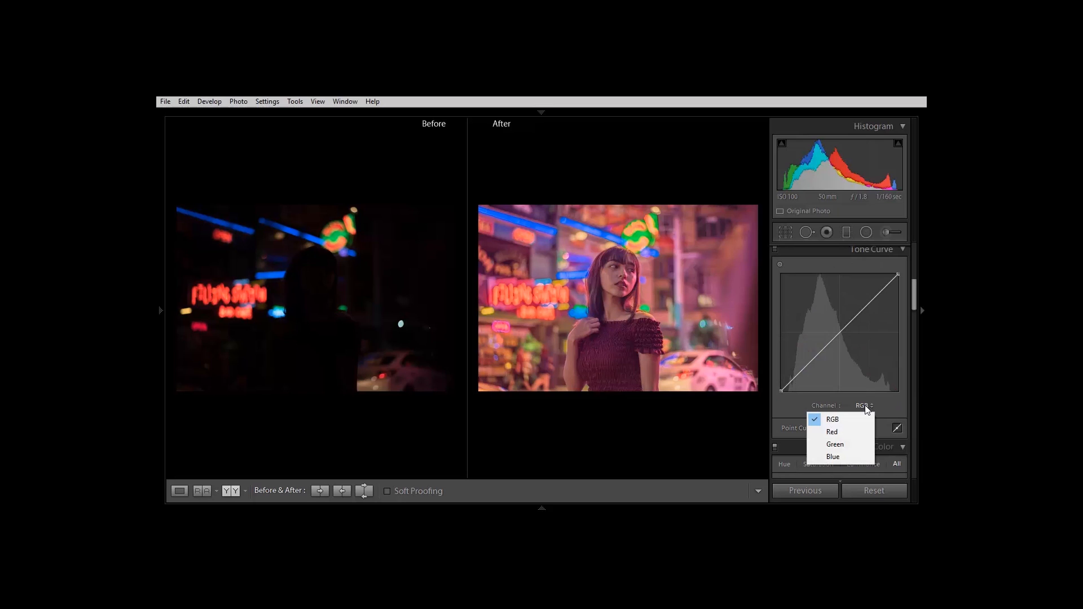
{"action": "left_click", "coordinate": [833, 431]}
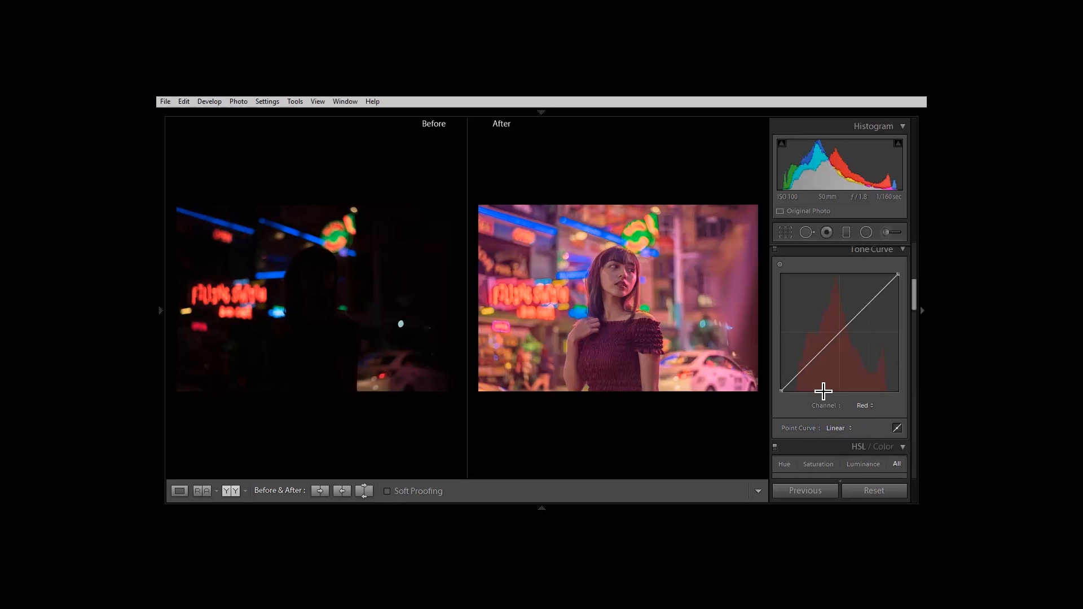
{"action": "left_click", "coordinate": [811, 361]}
{"action": "left_click", "coordinate": [839, 334]}
{"action": "left_click", "coordinate": [869, 304]}
Step: Add matching quarter, middle and three-quarter control points to the green channel's tone curve
{"action": "left_click", "coordinate": [860, 406]}
{"action": "left_click", "coordinate": [849, 443]}
{"action": "left_click", "coordinate": [812, 363]}
{"action": "left_click", "coordinate": [839, 333]}
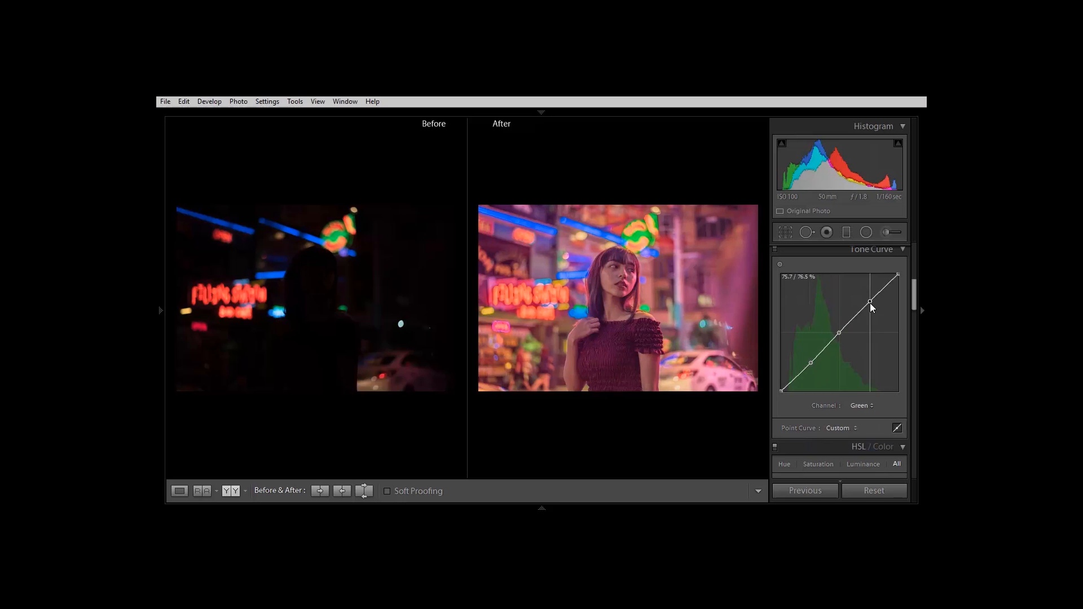
Step: Add the same three evenly spaced control points to the blue channel's tone curve
{"action": "left_click", "coordinate": [860, 406]}
{"action": "left_click", "coordinate": [834, 456]}
{"action": "left_click", "coordinate": [812, 363]}
{"action": "left_click", "coordinate": [841, 336]}
{"action": "left_click", "coordinate": [871, 304]}
Step: Shape the red curve into an S, raising its upper point to about 78 / 82 % and lowering the shadow point
{"action": "left_click", "coordinate": [861, 405]}
{"action": "left_click", "coordinate": [850, 431]}
{"action": "left_click", "coordinate": [869, 305]}
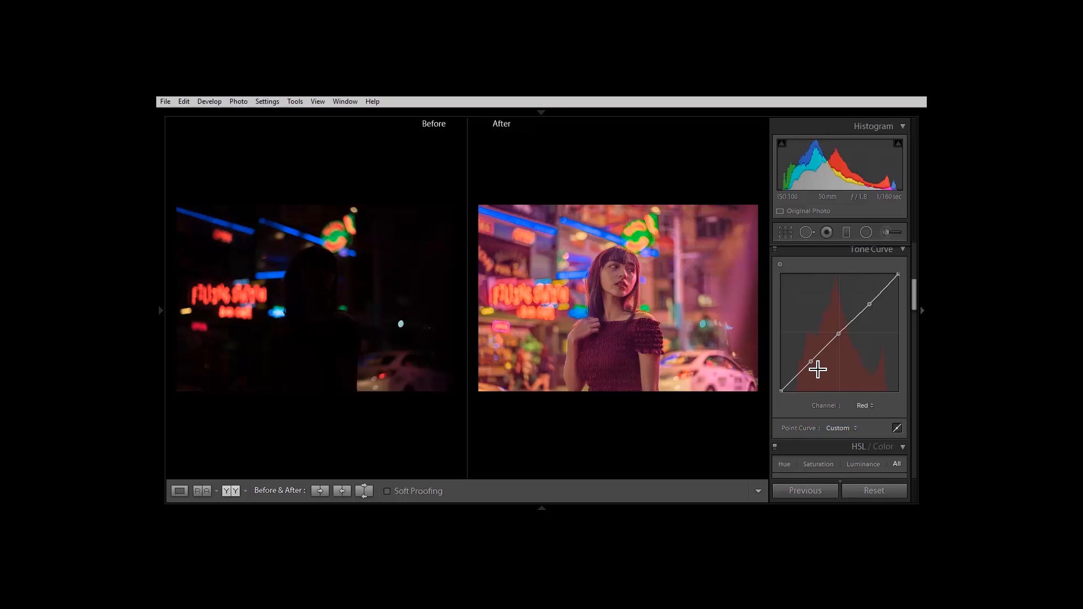
{"action": "left_click_drag", "start_coordinate": [869, 305], "coordinate": [873, 294]}
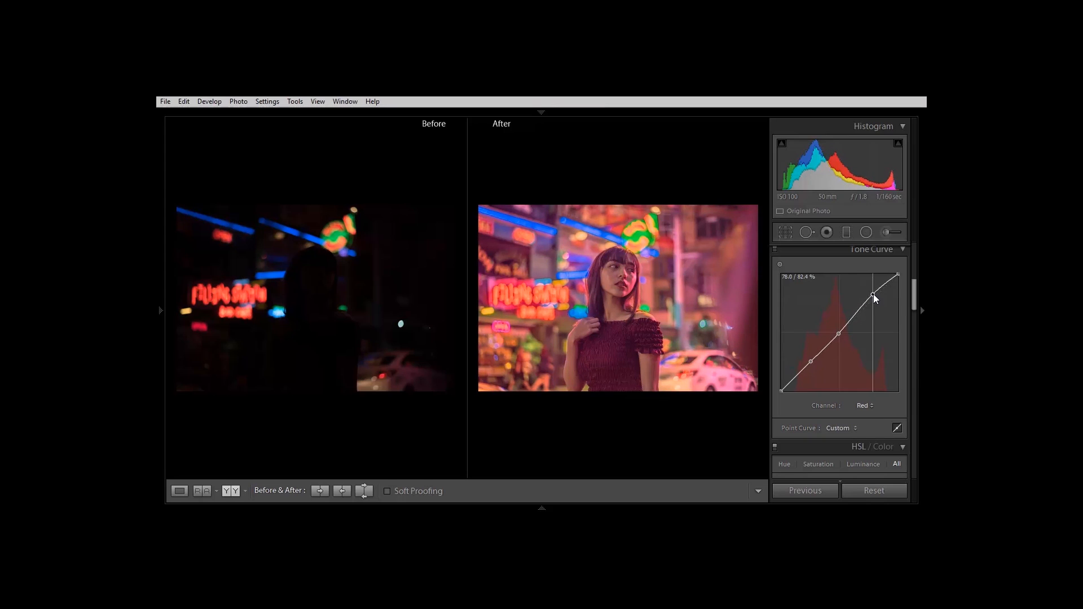
{"action": "left_click_drag", "start_coordinate": [834, 334], "coordinate": [810, 372]}
{"action": "left_click_drag", "start_coordinate": [872, 294], "coordinate": [872, 296]}
Step: Shape the green curve into an S with a raised upper point, the midpoint at about 45 / 51 % and a lowered shadow point
{"action": "left_click", "coordinate": [863, 406]}
{"action": "left_click", "coordinate": [849, 444]}
{"action": "left_click_drag", "start_coordinate": [870, 303], "coordinate": [872, 294]}
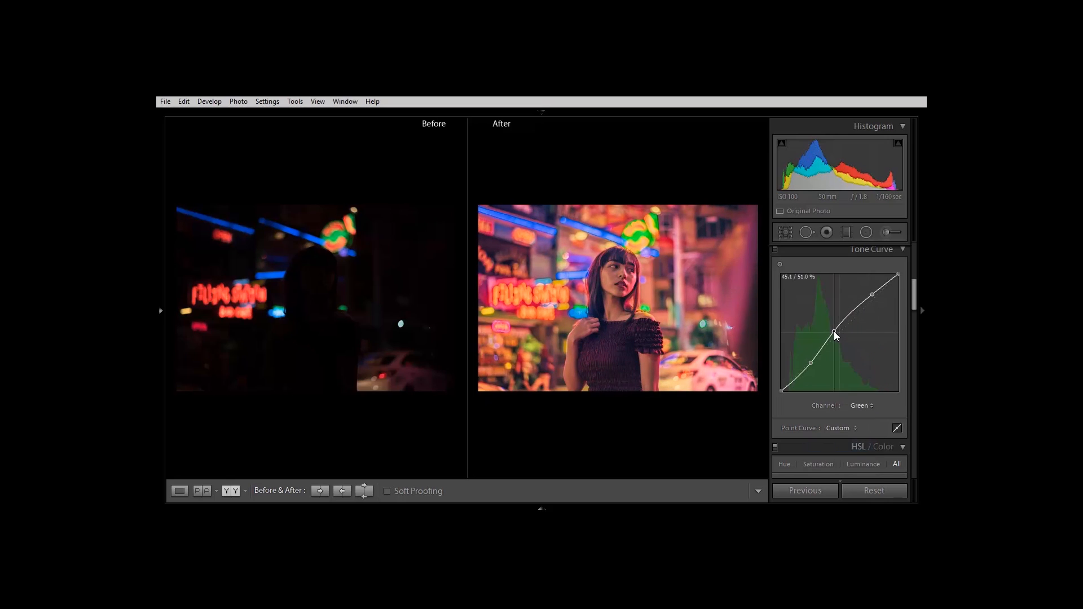
{"action": "left_click", "coordinate": [862, 405]}
{"action": "left_click", "coordinate": [845, 431]}
{"action": "left_click", "coordinate": [858, 406]}
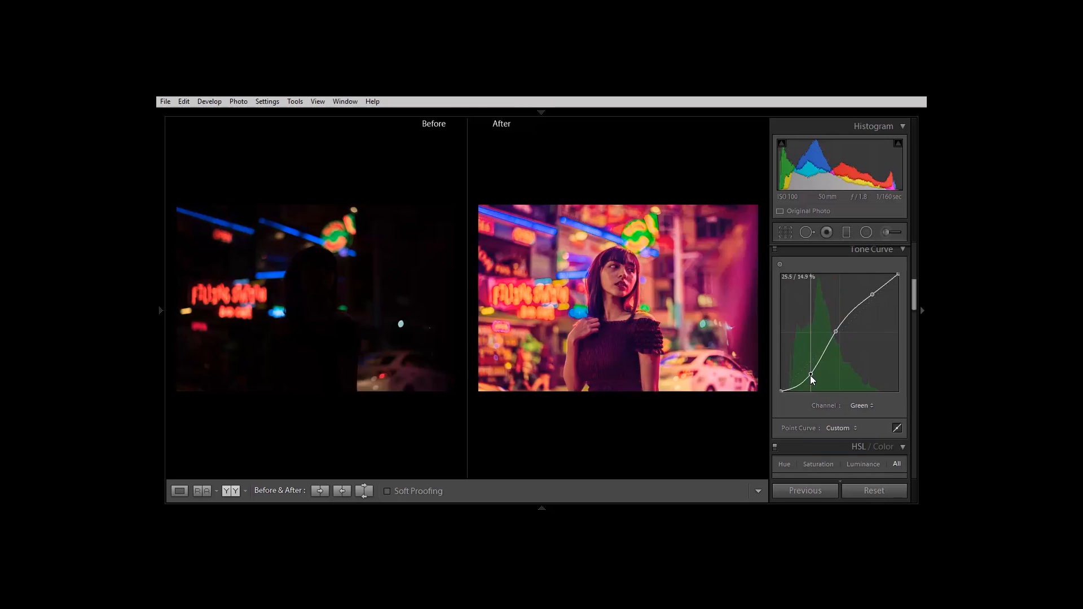
{"action": "left_click_drag", "start_coordinate": [811, 376], "coordinate": [811, 371]}
Step: Shape the blue curve into an S with the shadow point at about 24 / 16 % and the upper point at 78 / 82 %
{"action": "left_click", "coordinate": [860, 406]}
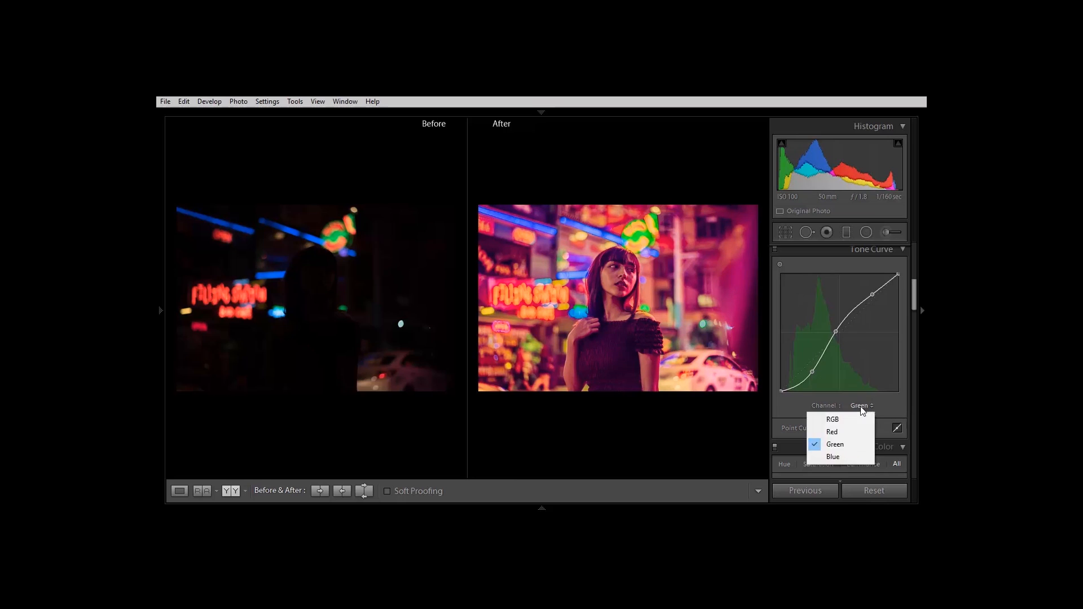
{"action": "left_click", "coordinate": [844, 456]}
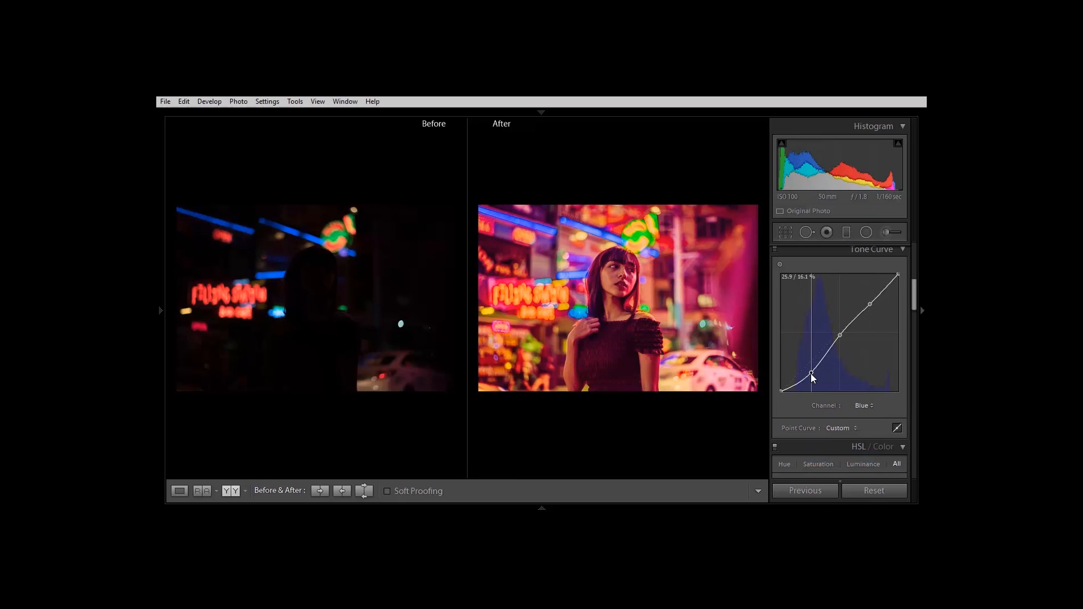
{"action": "left_click_drag", "start_coordinate": [811, 374], "coordinate": [809, 372]}
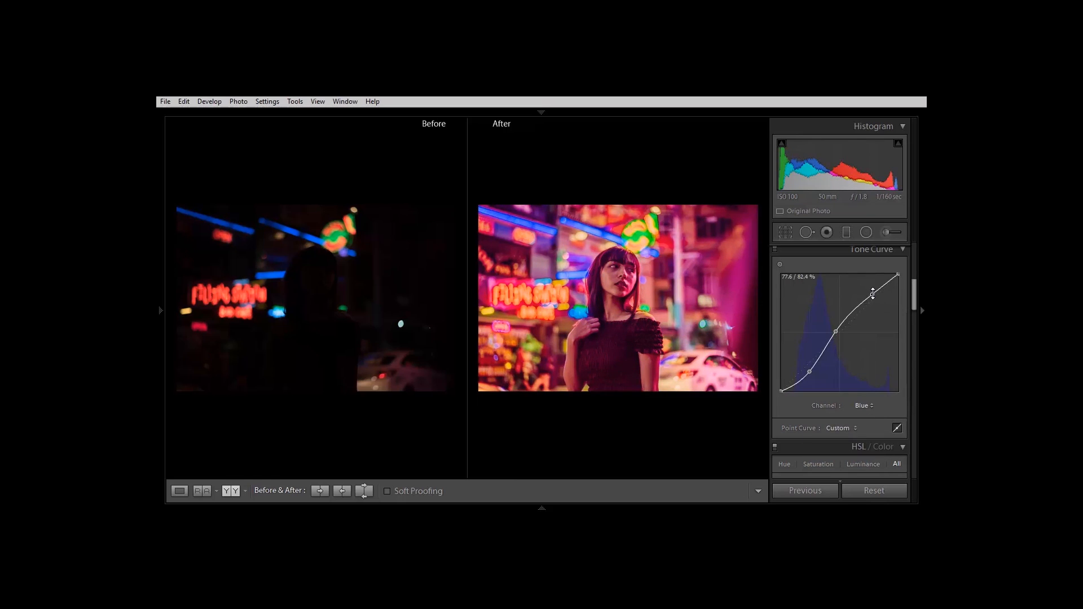
Step: Switch the tone curve adjustments off and on to compare their effect on the portrait
{"action": "left_click", "coordinate": [776, 280]}
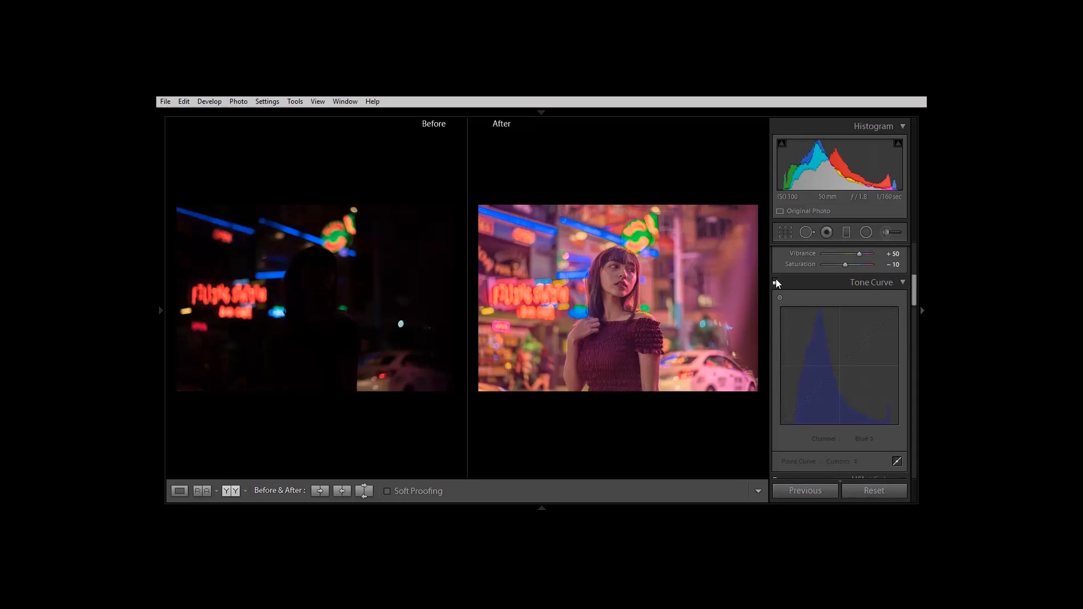
{"action": "left_click", "coordinate": [776, 280]}
{"action": "left_click", "coordinate": [776, 280]}
{"action": "left_click", "coordinate": [776, 280]}
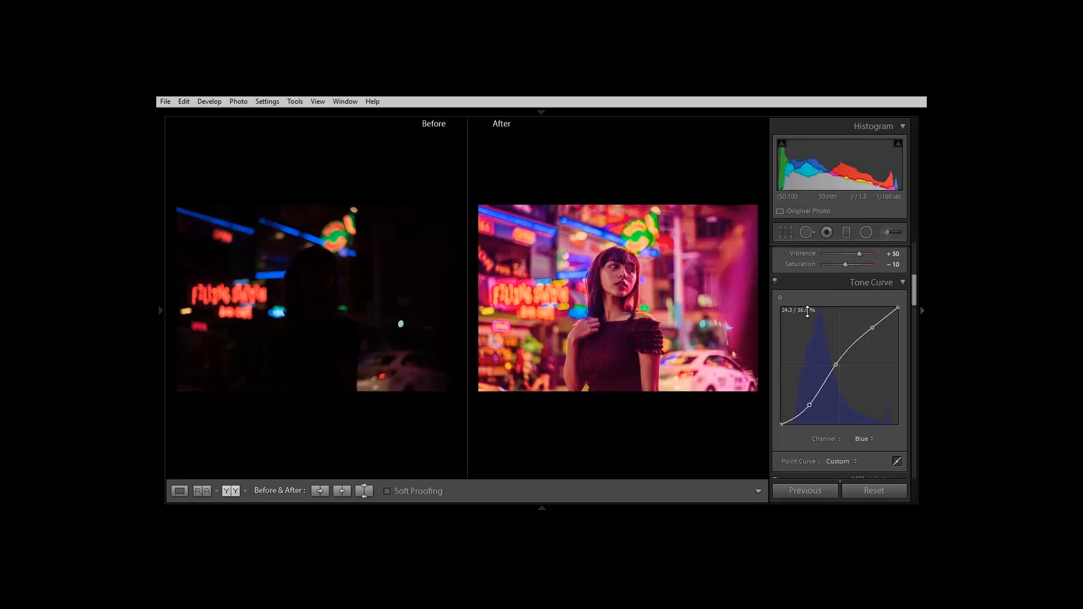
Step: Add a deep-shadow point at about 12.5 / 2.0 % to the red curve, fine-tune the blue shadow point and return to the RGB channel
{"action": "left_click", "coordinate": [863, 439]}
{"action": "left_click", "coordinate": [846, 463]}
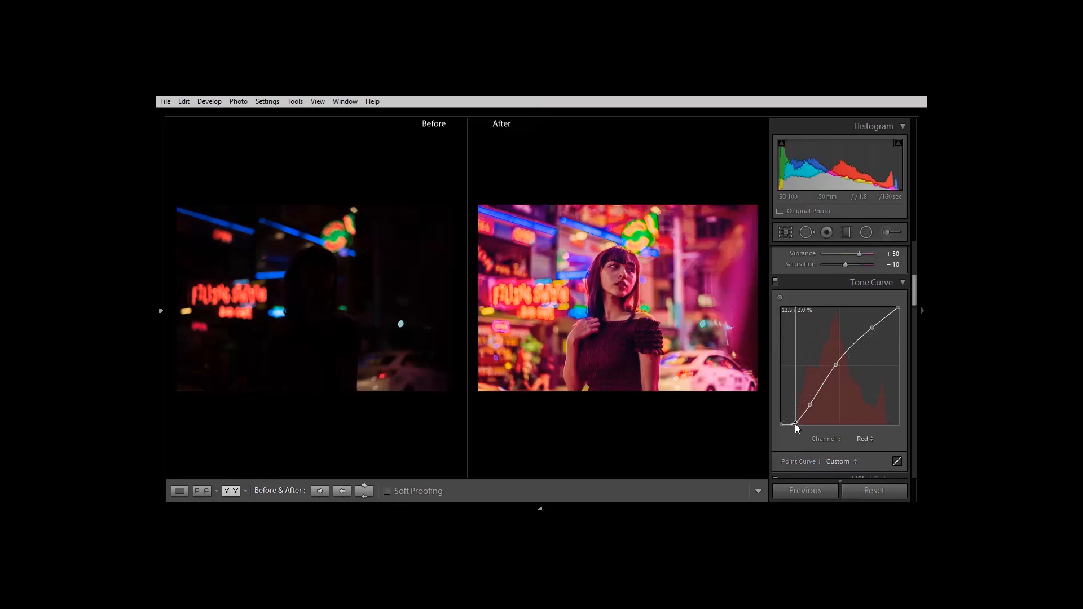
{"action": "left_click", "coordinate": [863, 439]}
{"action": "left_click", "coordinate": [842, 485]}
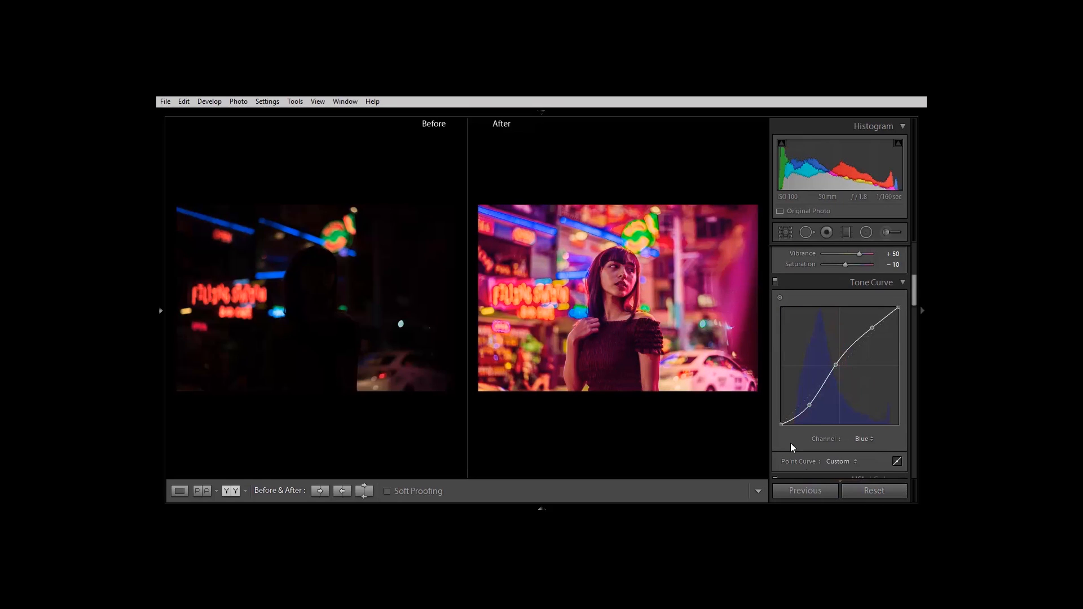
{"action": "left_click_drag", "start_coordinate": [809, 405], "coordinate": [809, 404]}
{"action": "left_click", "coordinate": [863, 439]}
{"action": "left_click", "coordinate": [863, 451]}
Step: Create a tall elliptical radial filter around the woman with Invert enabled, fitting its upper edge just above her head
{"action": "scroll", "coordinate": [874, 411], "scroll_direction": "up", "scroll_amount": 5}
{"action": "scroll", "coordinate": [878, 414], "scroll_direction": "down", "scroll_amount": 4}
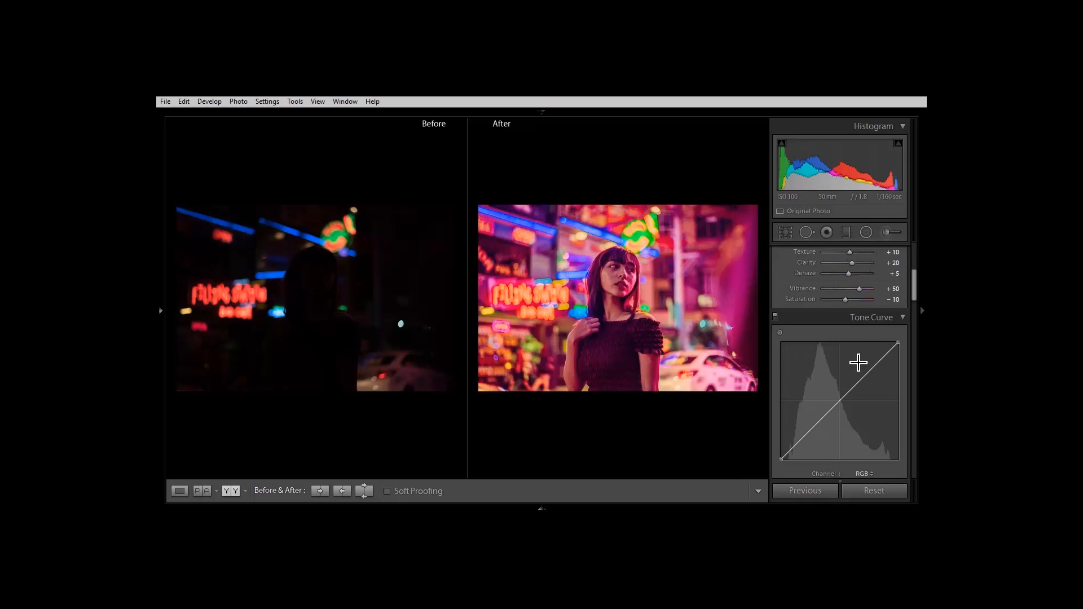
{"action": "left_click", "coordinate": [866, 233]}
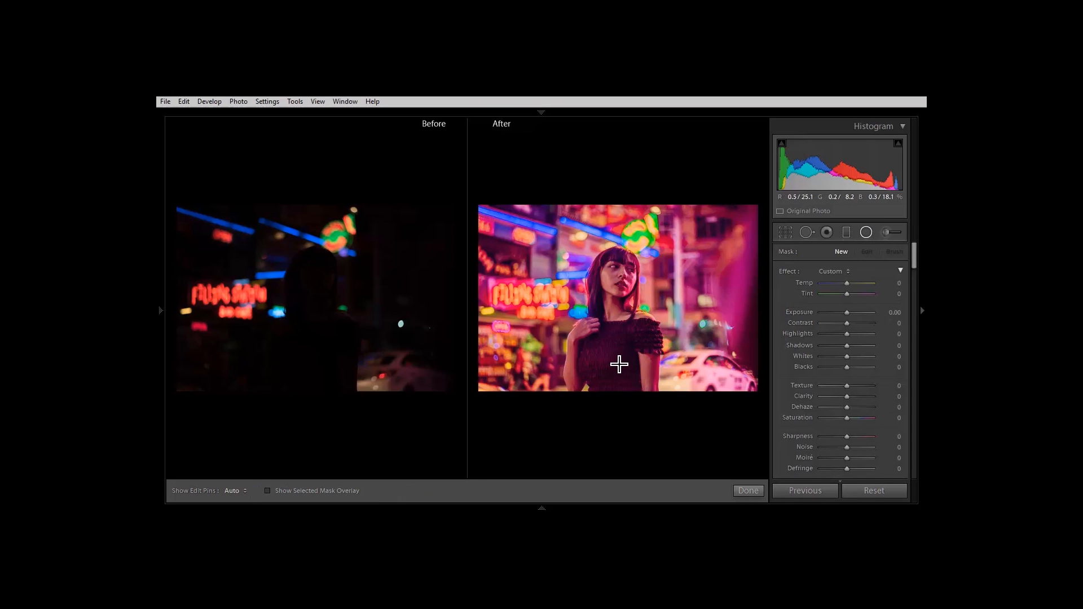
{"action": "left_click_drag", "start_coordinate": [616, 364], "coordinate": [674, 493]}
{"action": "left_click_drag", "start_coordinate": [619, 226], "coordinate": [621, 227]}
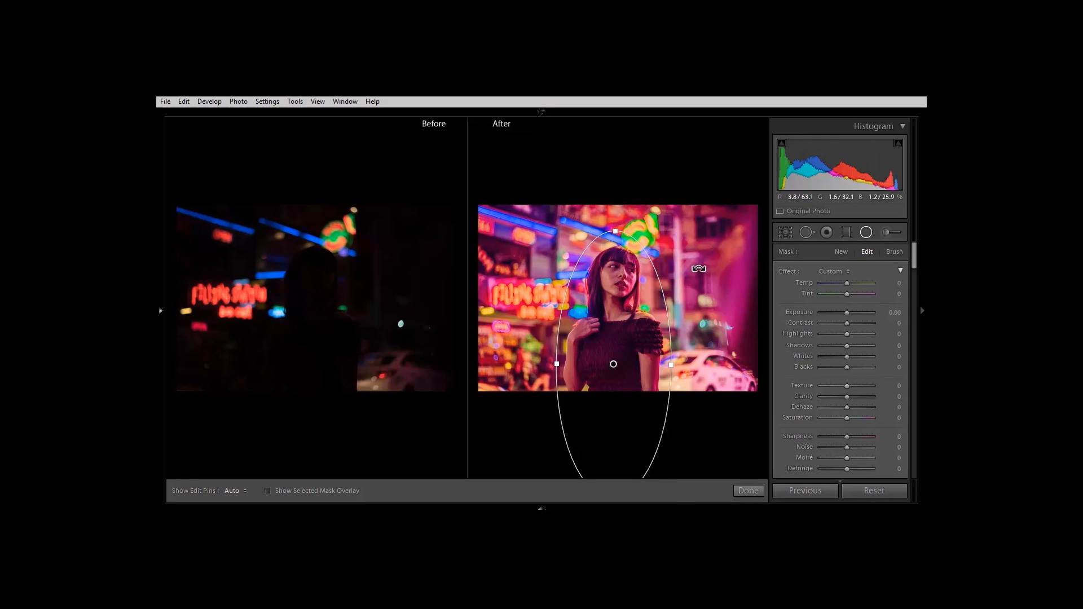
{"action": "scroll", "coordinate": [857, 395], "scroll_direction": "down", "scroll_amount": 3}
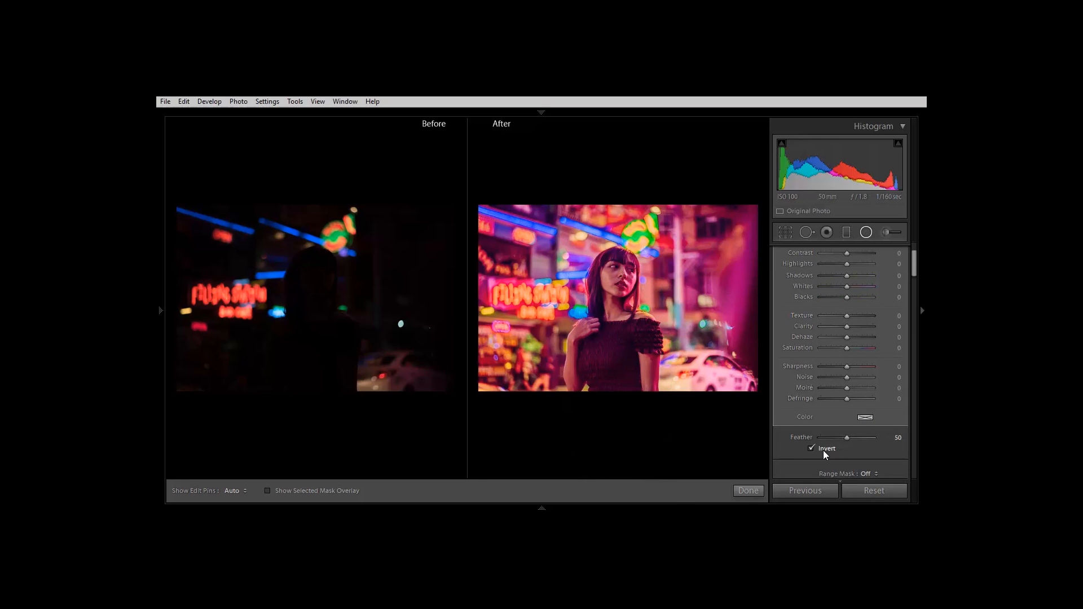
{"action": "scroll", "coordinate": [841, 418], "scroll_direction": "up", "scroll_amount": 3}
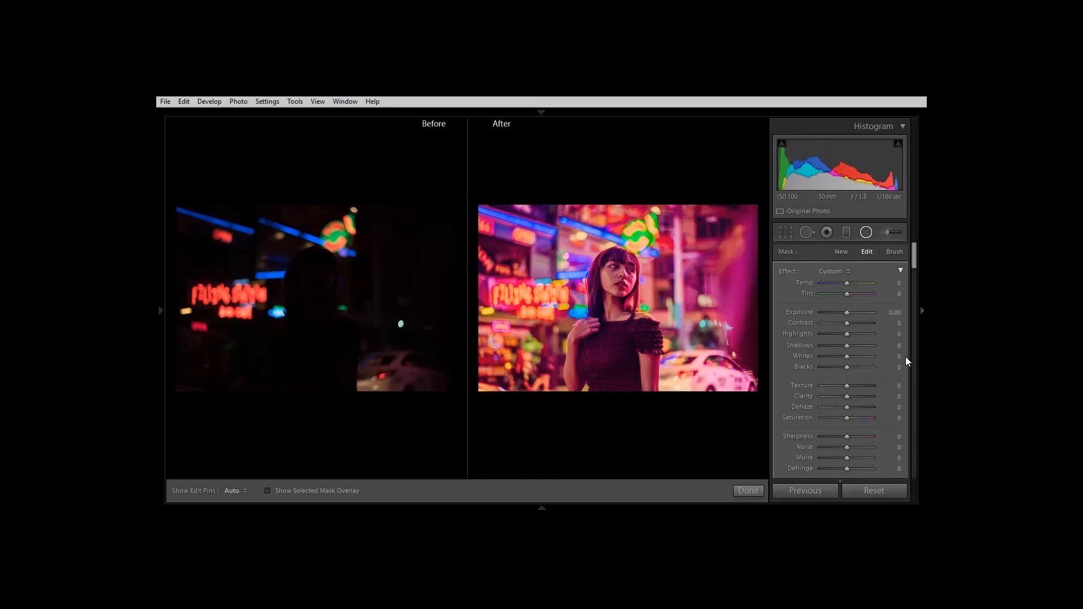
Step: Set the radial filter around the woman to Exposure 0.20, Highlights 5 and Shadows 5
{"action": "left_click", "coordinate": [894, 312]}
{"action": "type", "text": ".2"}
{"action": "key", "text": "Tab"}
{"action": "key", "text": "Tab"}
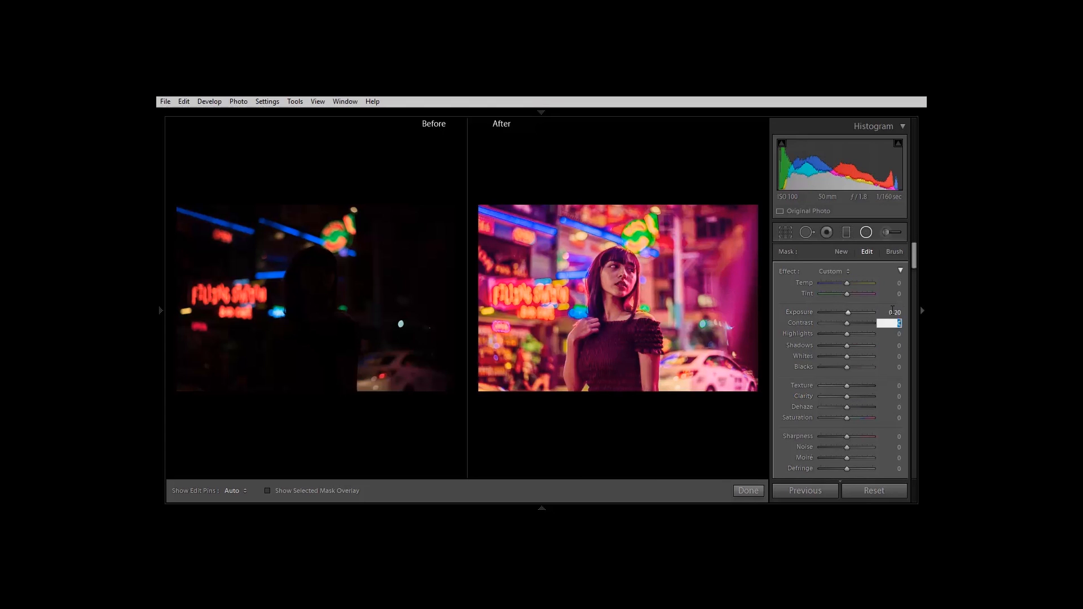
{"action": "type", "text": "5"}
{"action": "key", "text": "Tab"}
{"action": "type", "text": "5"}
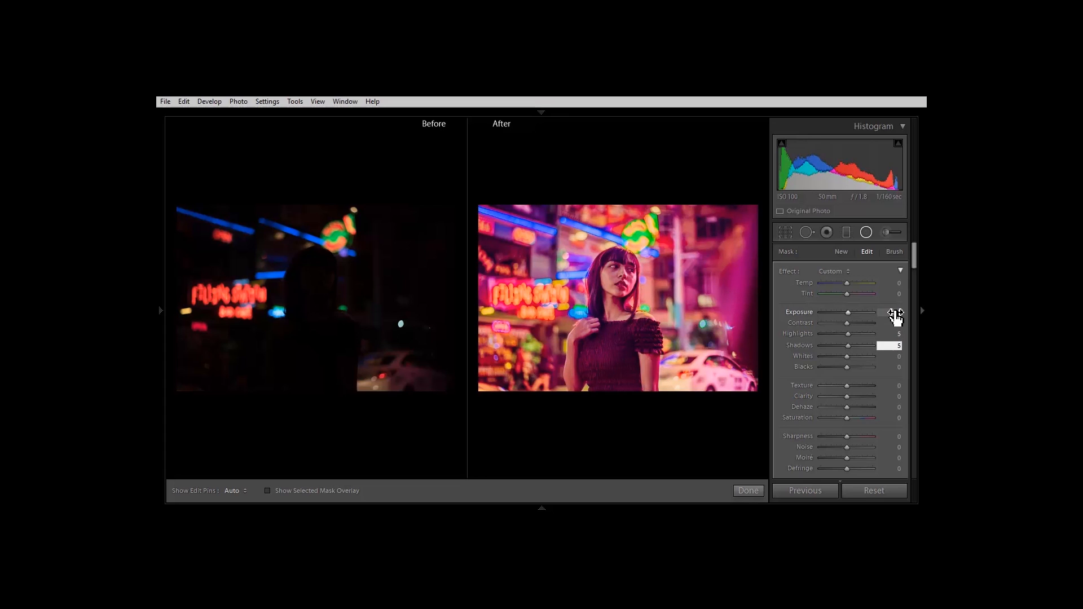
Step: Add a second, smaller elliptical radial filter covering the woman's face, hair and neck
{"action": "left_click", "coordinate": [841, 252]}
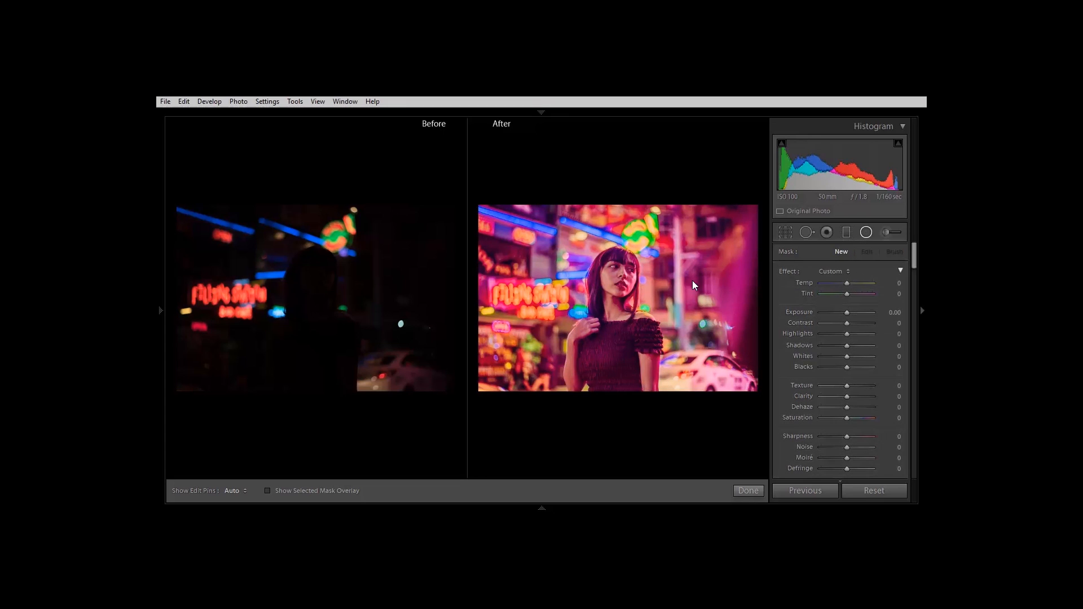
{"action": "left_click_drag", "start_coordinate": [618, 295], "coordinate": [617, 341]}
{"action": "left_click_drag", "start_coordinate": [620, 302], "coordinate": [618, 302]}
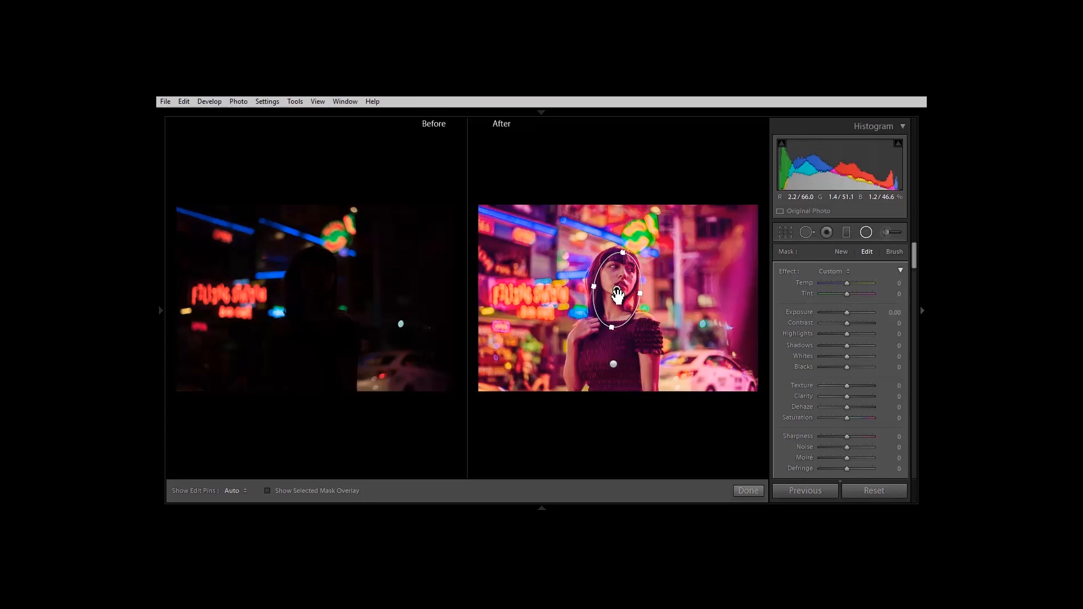
Step: Set the face and neck radial filter to Exposure 0.20, Highlights 5 and Shadows 5
{"action": "left_click", "coordinate": [893, 313]}
{"action": "type", "text": "0,2"}
{"action": "key", "text": "Tab"}
{"action": "key", "text": "Tab"}
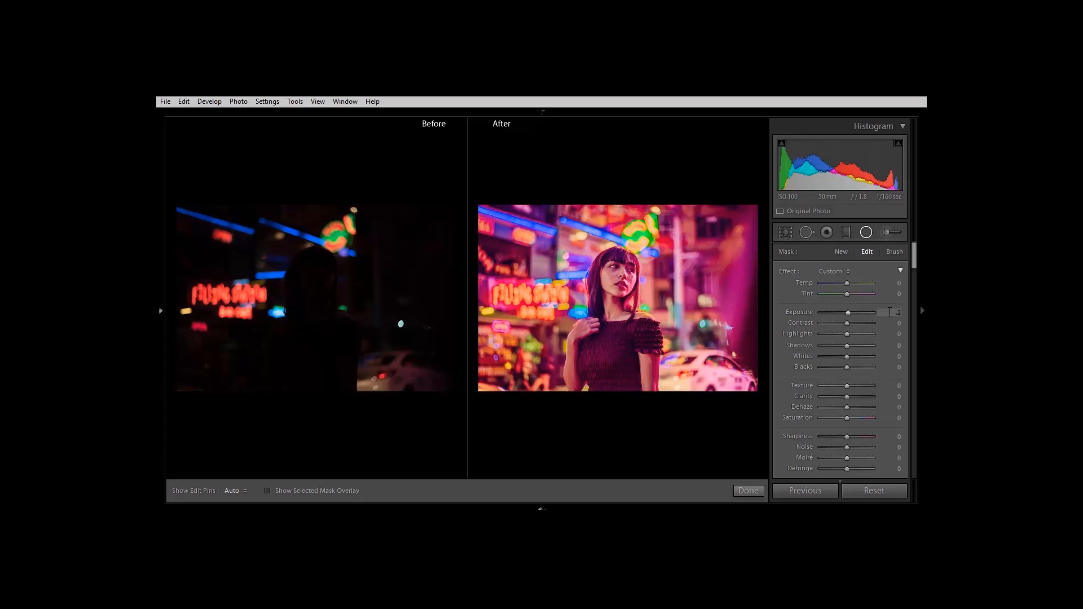
{"action": "type", "text": "5"}
{"action": "key", "text": "Tab"}
{"action": "type", "text": "5"}
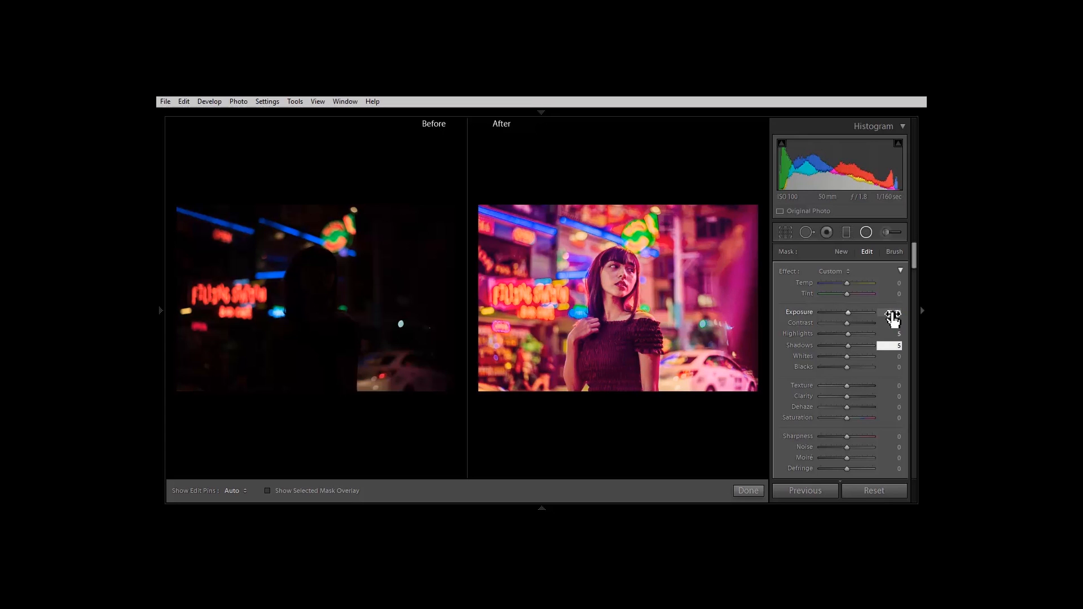
{"action": "key", "text": "Return"}
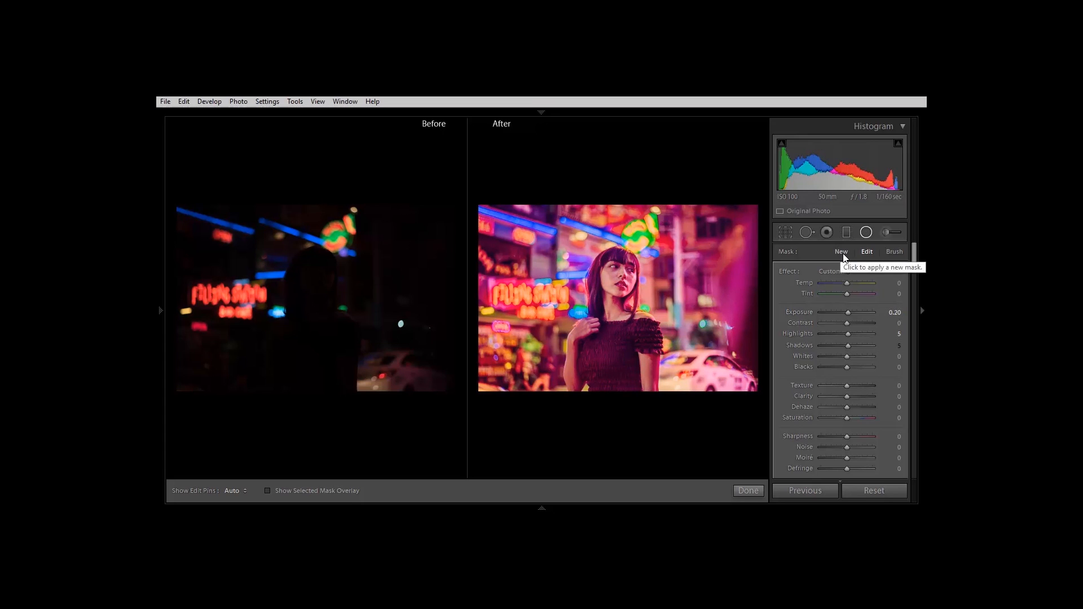
Step: Add a third, nearly round radial filter centred tightly on the woman's face
{"action": "left_click", "coordinate": [842, 253]}
{"action": "left_click_drag", "start_coordinate": [617, 284], "coordinate": [646, 300]}
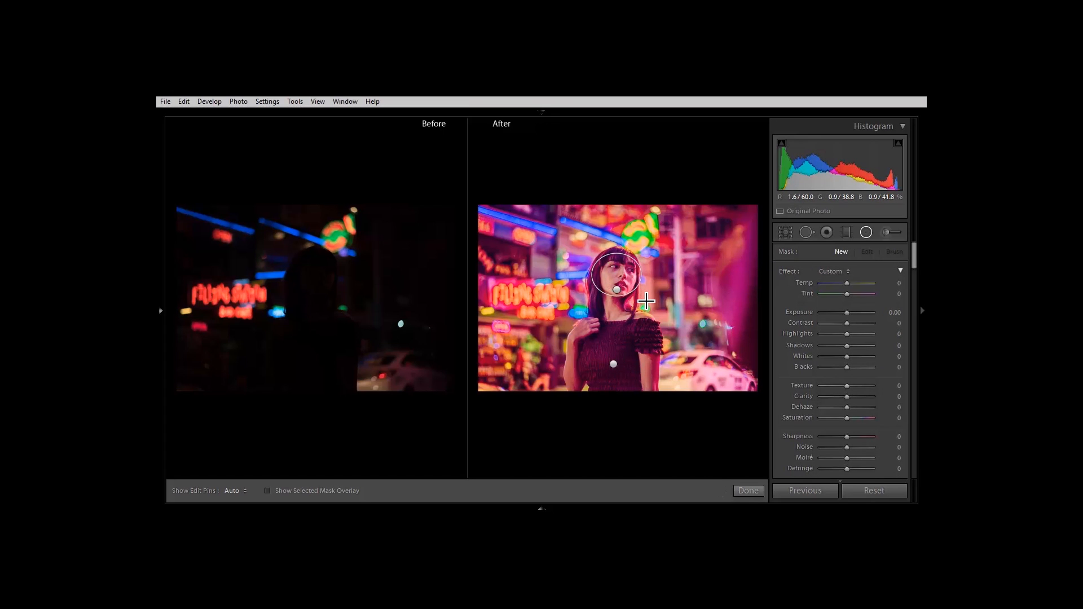
{"action": "left_click_drag", "start_coordinate": [620, 278], "coordinate": [624, 283]}
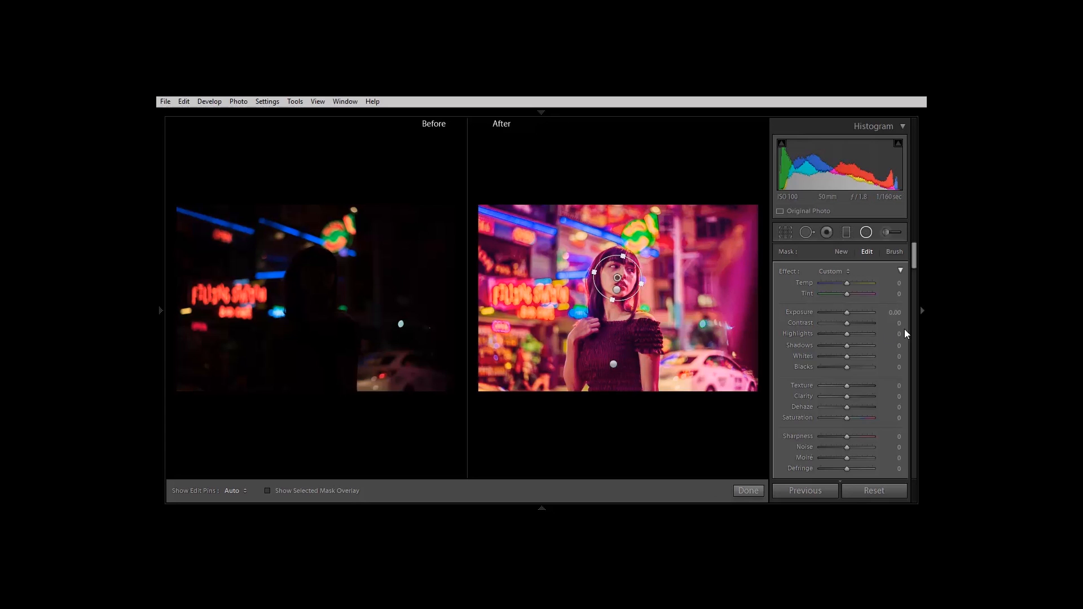
Step: Set the round face filter to Exposure 0.20, Highlights 5 and Shadows 5, and finish radial filter editing
{"action": "left_click", "coordinate": [898, 313]}
{"action": "type", "text": ".2"}
{"action": "key", "text": "Tab"}
{"action": "key", "text": "Tab"}
{"action": "type", "text": "5"}
{"action": "key", "text": "Tab"}
{"action": "type", "text": "5"}
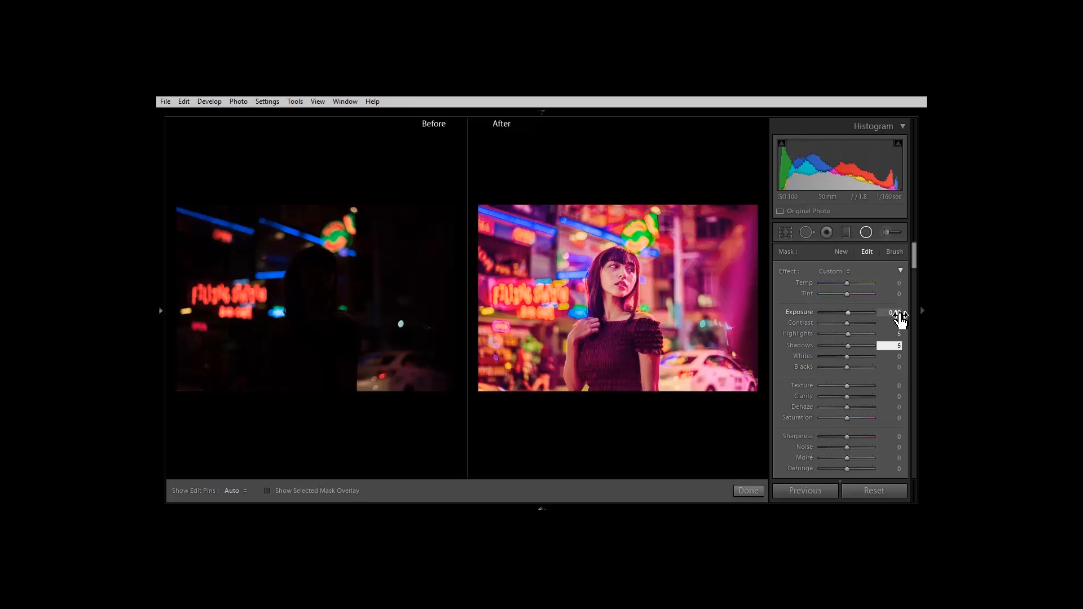
{"action": "left_click", "coordinate": [746, 490]}
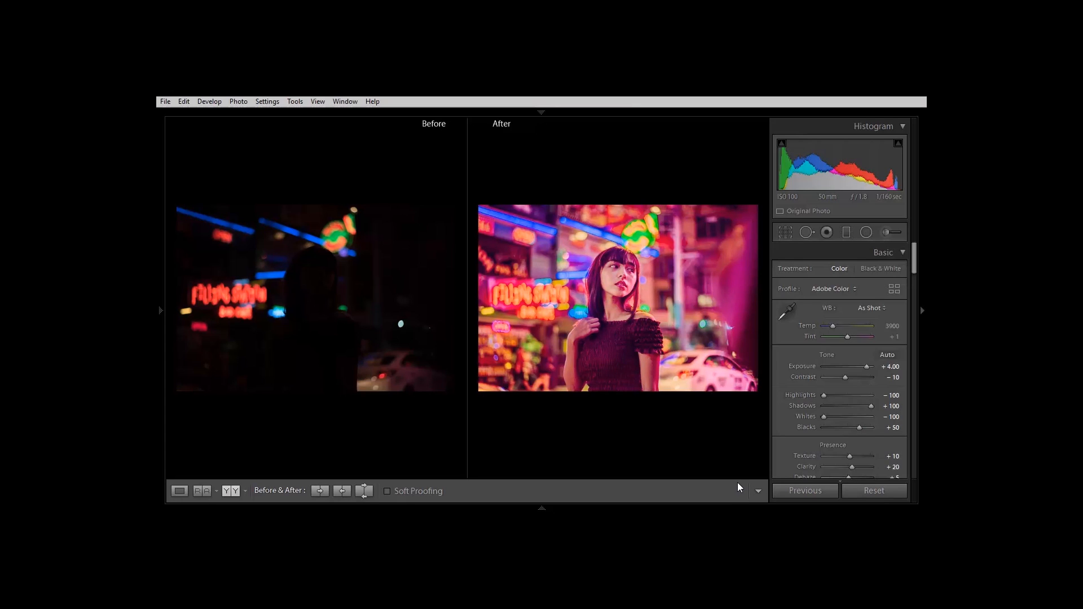
Step: Add a large radial filter centred on the photo's right edge, spanning its full height, with Exposure -0.5
{"action": "left_click", "coordinate": [867, 233]}
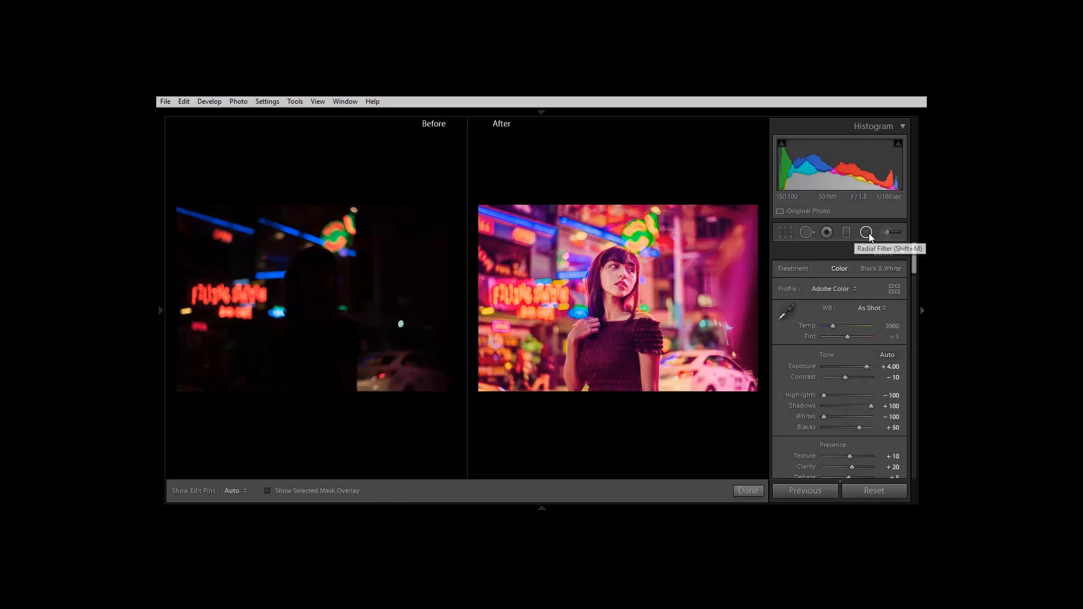
{"action": "left_click_drag", "start_coordinate": [756, 291], "coordinate": [755, 388]}
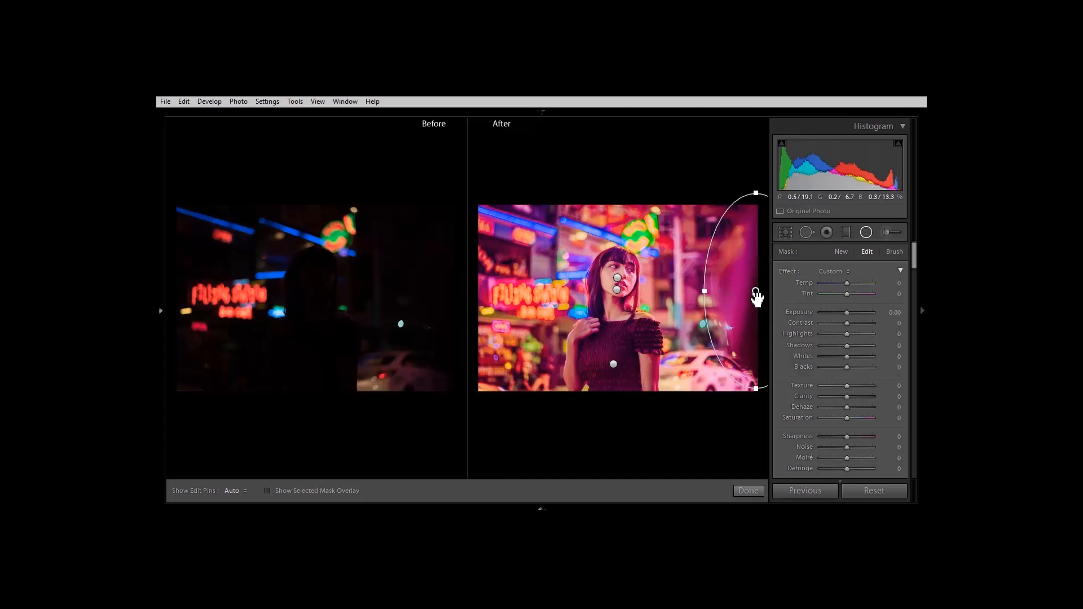
{"action": "left_click", "coordinate": [895, 314]}
{"action": "type", "text": "-.5"}
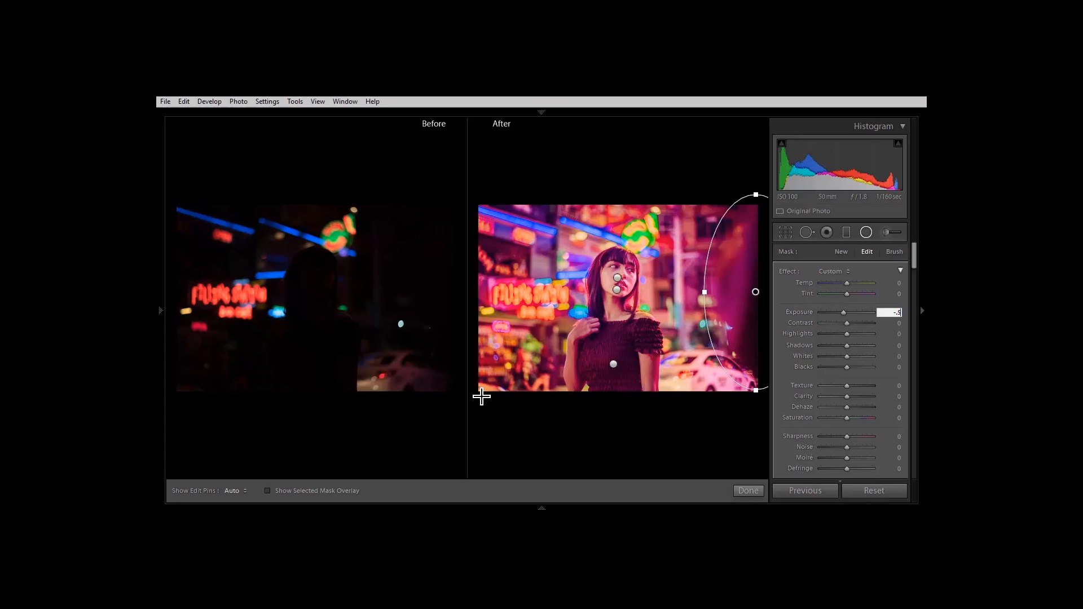
Step: Add a large round radial filter on the photo's lower-left corner with Exposure -0.5 and finish radial filter editing
{"action": "left_click_drag", "start_coordinate": [477, 392], "coordinate": [574, 487]}
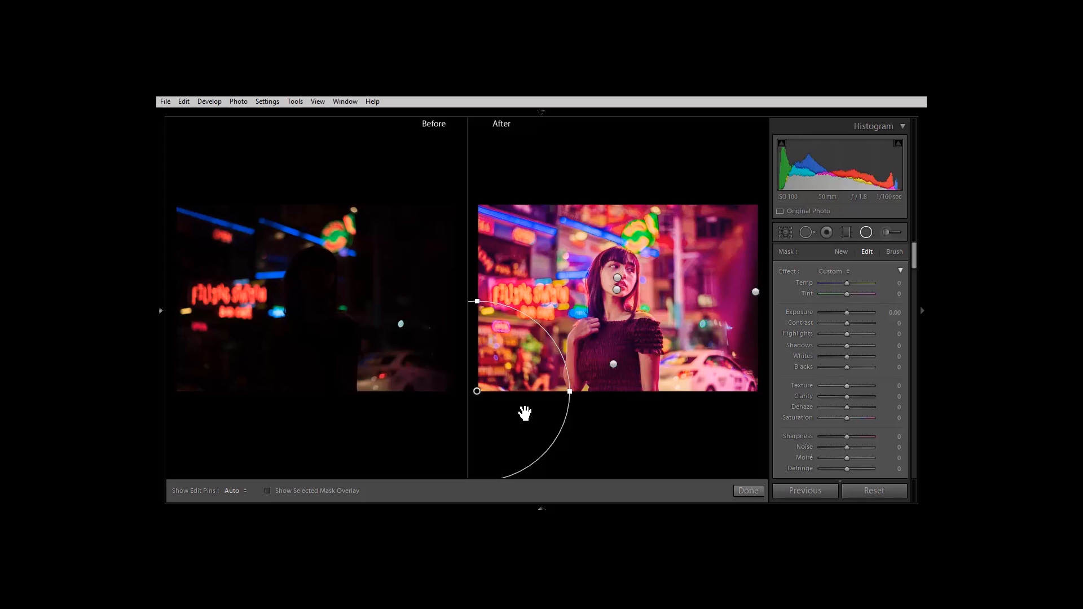
{"action": "left_click", "coordinate": [895, 312]}
{"action": "type", "text": "-.5"}
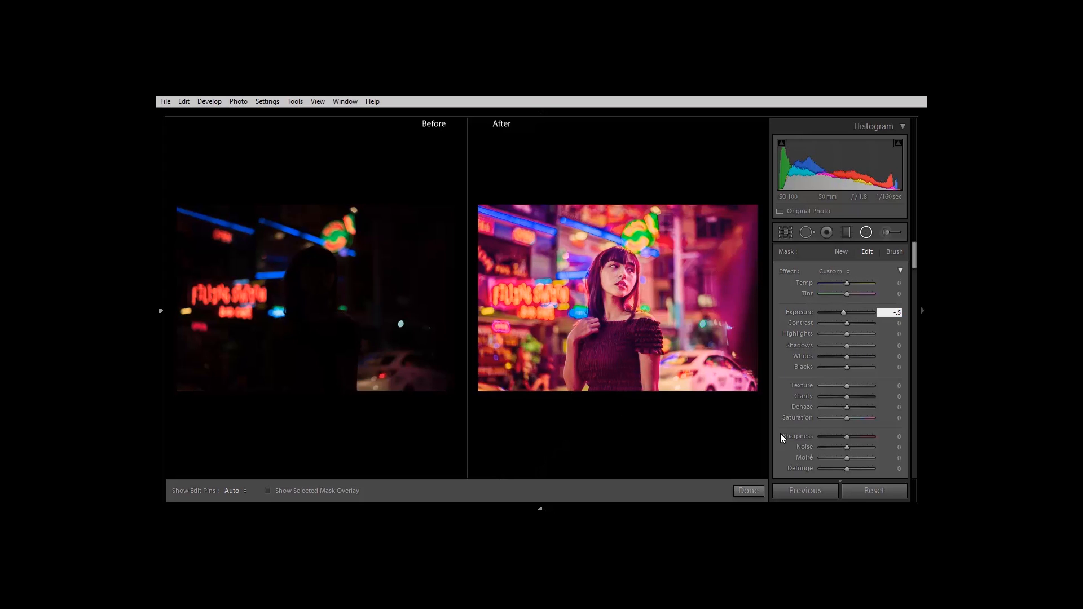
{"action": "left_click", "coordinate": [754, 489]}
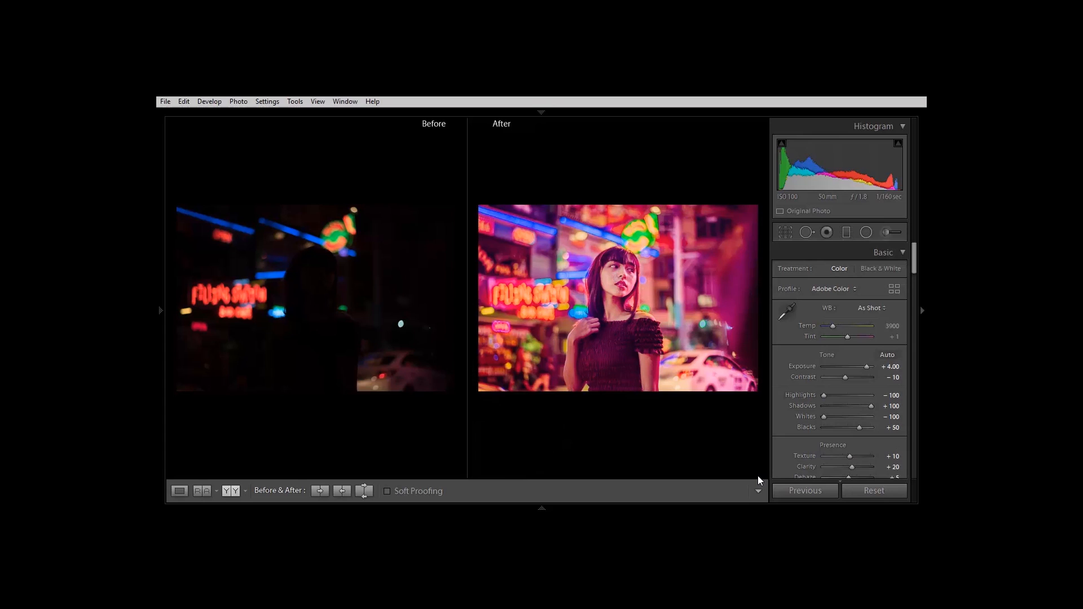
Step: Shift the white balance Tint toward green and set Temp to 3600
{"action": "scroll", "coordinate": [755, 451], "scroll_direction": "down", "scroll_amount": 5}
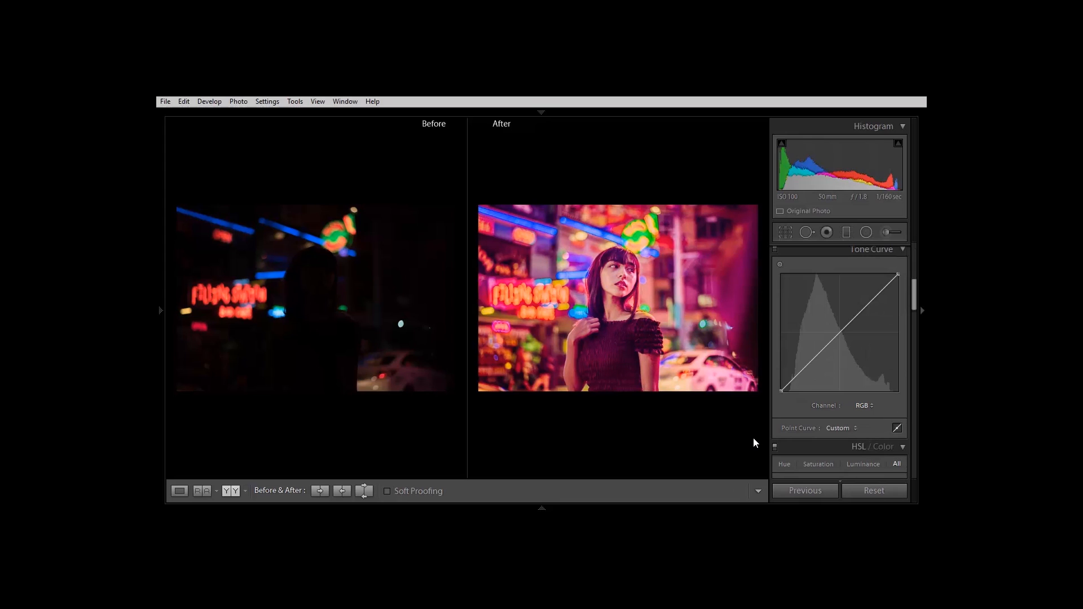
{"action": "scroll", "coordinate": [894, 378], "scroll_direction": "up", "scroll_amount": 5}
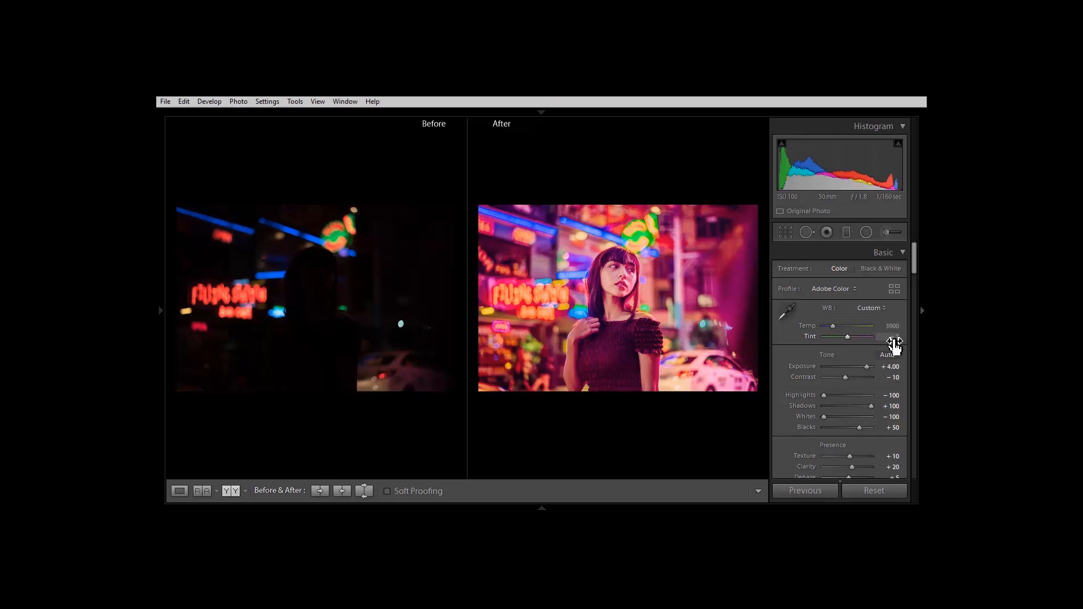
{"action": "left_click_drag", "start_coordinate": [896, 344], "coordinate": [892, 345]}
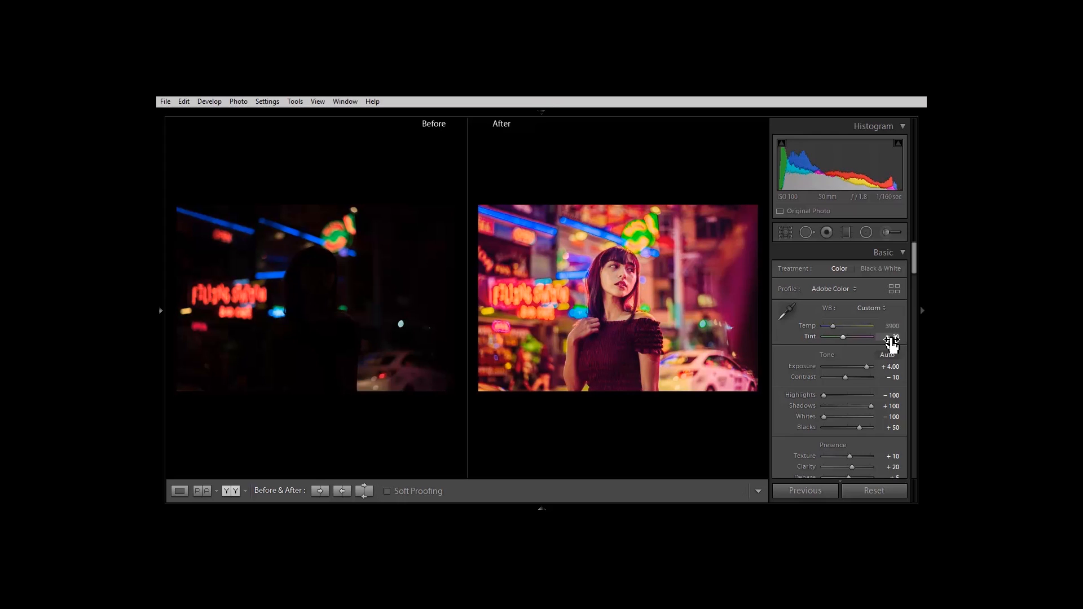
{"action": "left_click_drag", "start_coordinate": [900, 330], "coordinate": [890, 331]}
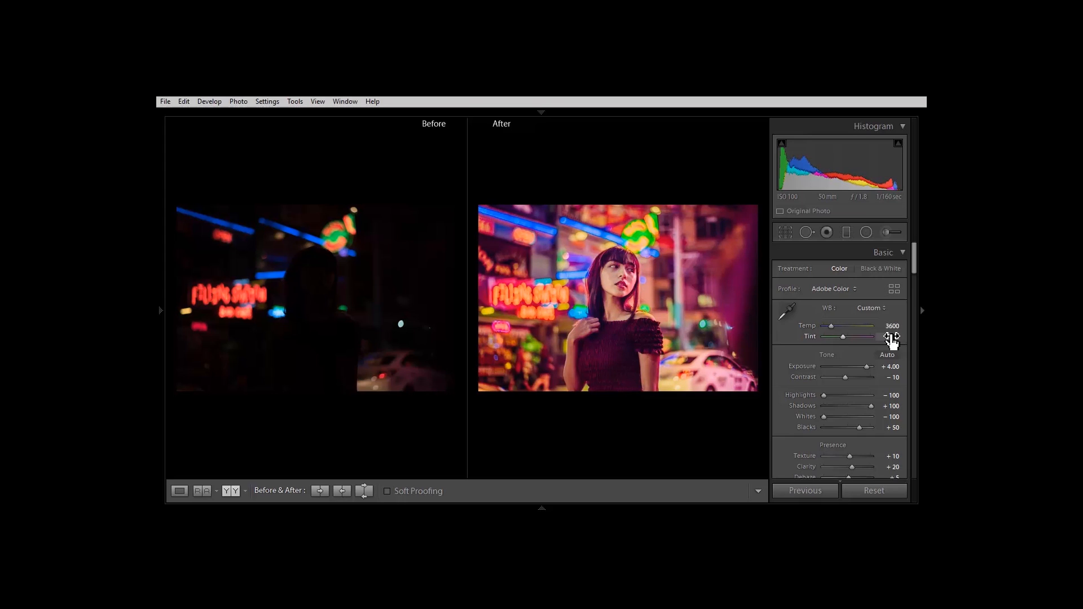
Step: Set the HSL hues to Red +50, Orange +10, Yellow -50, Green +30, Aqua +40, Blue -20, Purple +30 and Magenta -25
{"action": "scroll", "coordinate": [887, 338], "scroll_direction": "down", "scroll_amount": 3}
{"action": "scroll", "coordinate": [887, 335], "scroll_direction": "down", "scroll_amount": 10}
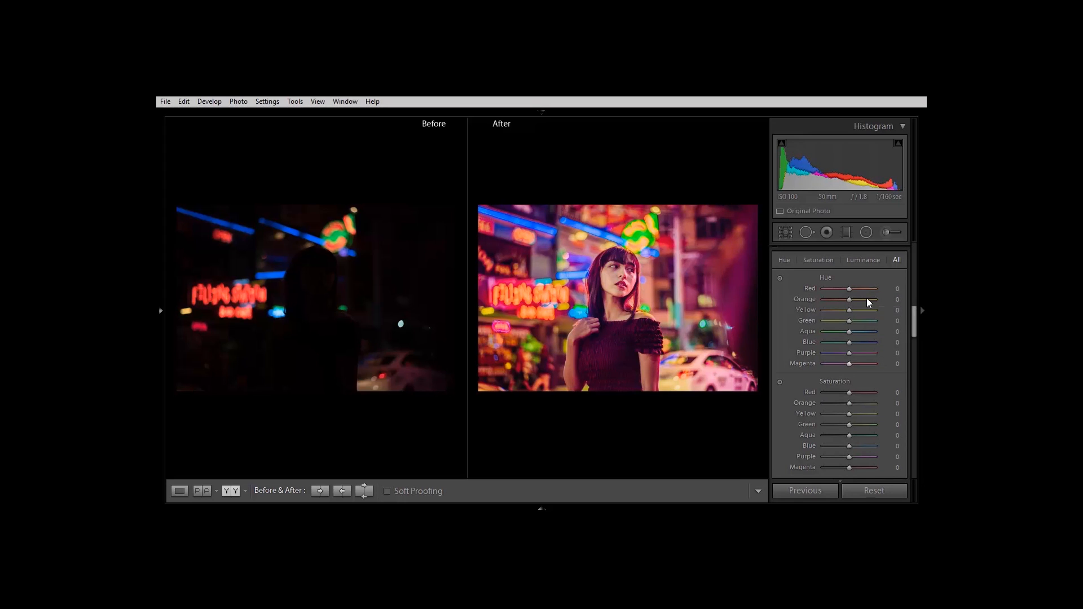
{"action": "mouse_move", "coordinate": [849, 289]}
{"action": "left_mouse_down"}
{"action": "mouse_move", "coordinate": [862, 289]}
{"action": "mouse_move", "coordinate": [852, 299]}
{"action": "left_mouse_up"}
{"action": "left_click", "coordinate": [892, 289]}
{"action": "type", "text": "50"}
{"action": "left_click_drag", "start_coordinate": [849, 310], "coordinate": [901, 353]}
{"action": "left_click_drag", "start_coordinate": [893, 364], "coordinate": [885, 364]}
Step: Set the HSL saturations to Red and Orange -5, Yellow and Green -35, Aqua -10, Blue +5, Purple and Magenta -25
{"action": "scroll", "coordinate": [891, 393], "scroll_direction": "down", "scroll_amount": 3}
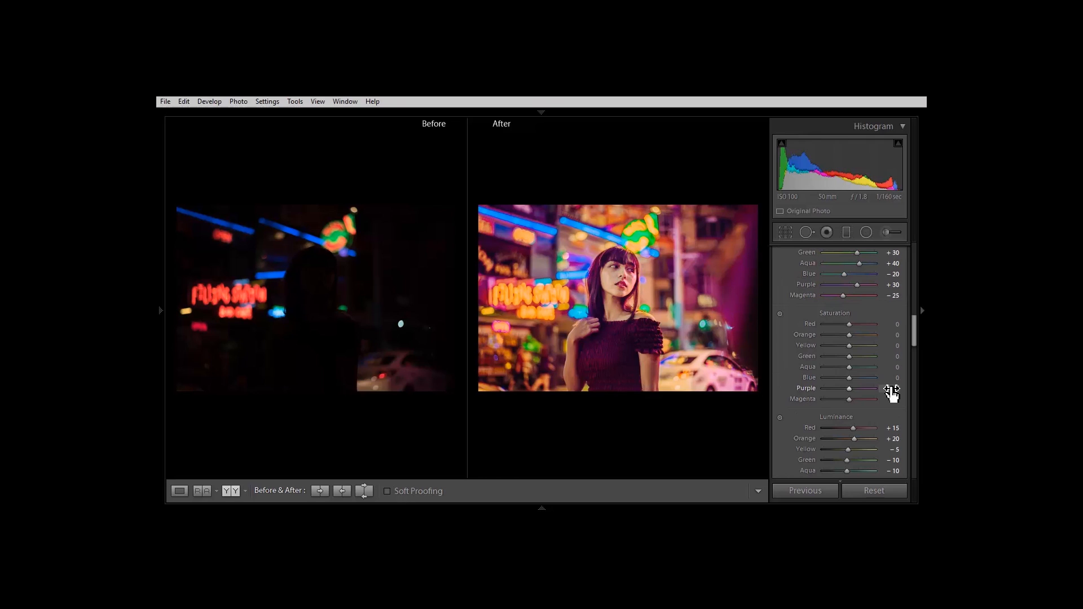
{"action": "left_click_drag", "start_coordinate": [892, 325], "coordinate": [879, 345]}
{"action": "left_click_drag", "start_coordinate": [897, 356], "coordinate": [884, 399]}
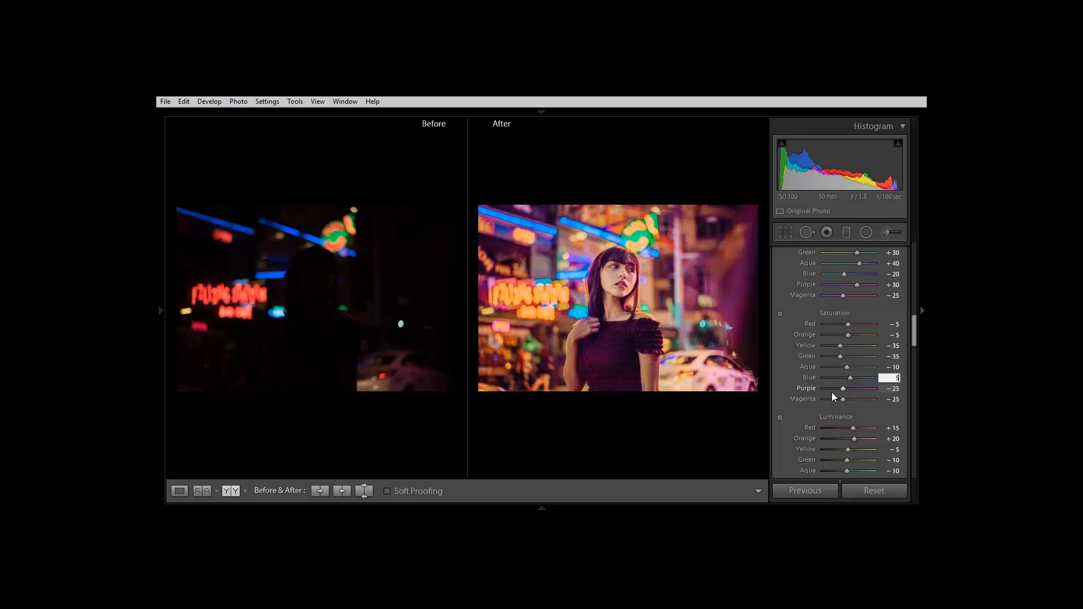
Step: Calibrate the primaries: Red hue +20 with raised saturation, Green hue +20 and saturation -50, Blue hue -30 and saturation -5
{"action": "scroll", "coordinate": [832, 394], "scroll_direction": "down", "scroll_amount": 15}
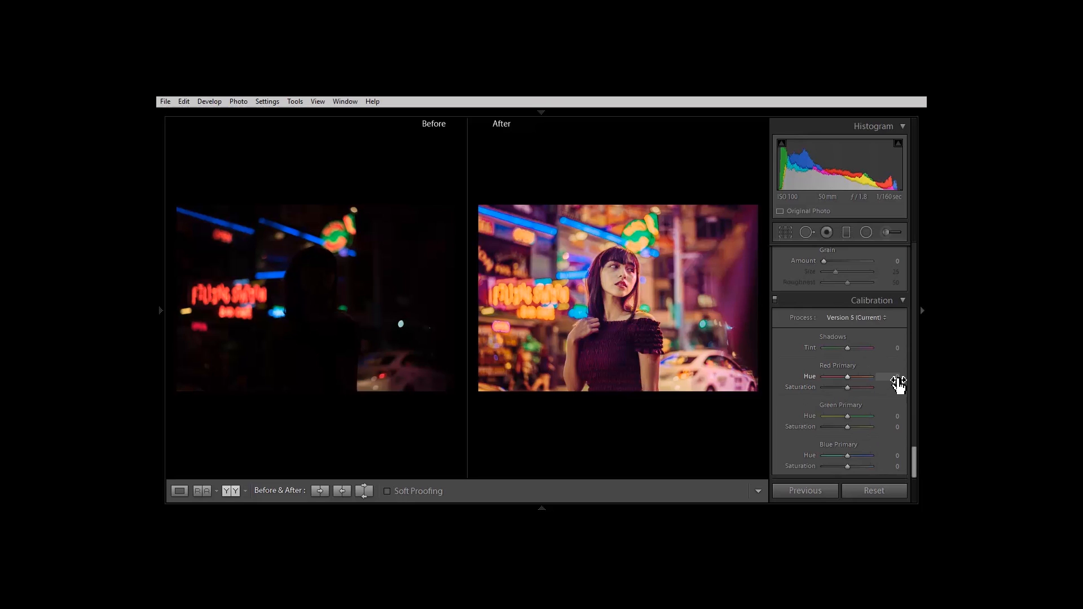
{"action": "left_click_drag", "start_coordinate": [896, 455], "coordinate": [880, 456]}
{"action": "left_click_drag", "start_coordinate": [894, 416], "coordinate": [905, 415]}
{"action": "left_click_drag", "start_coordinate": [896, 377], "coordinate": [907, 376]}
{"action": "left_click_drag", "start_coordinate": [897, 427], "coordinate": [894, 395]}
{"action": "left_click_drag", "start_coordinate": [896, 466], "coordinate": [900, 466]}
{"action": "left_click_drag", "start_coordinate": [897, 388], "coordinate": [914, 387]}
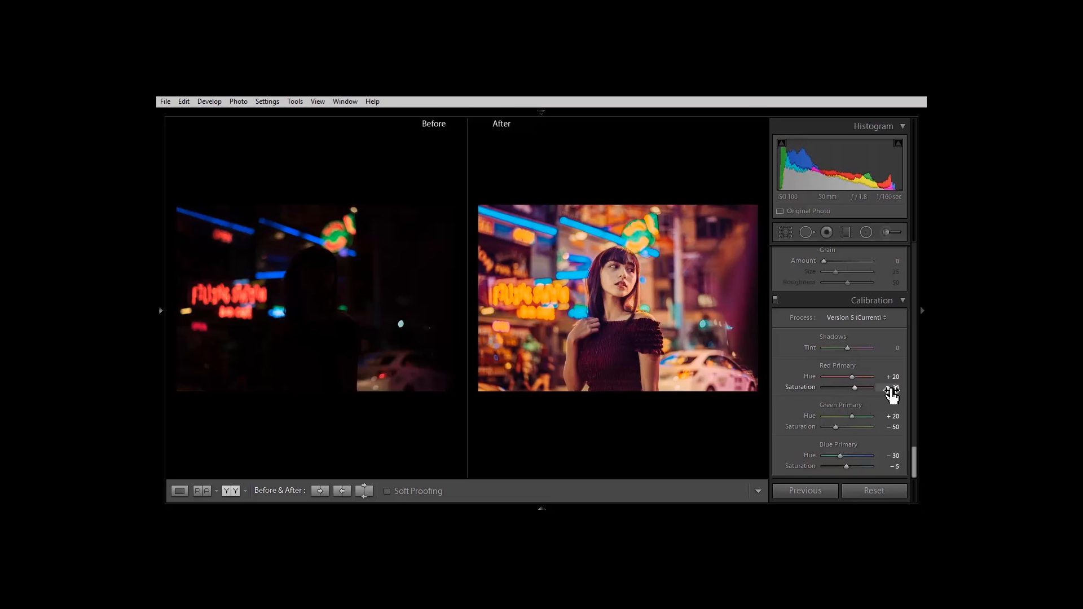
Step: Split tone the shadows with Hue 125 and Saturation 10
{"action": "scroll", "coordinate": [871, 398], "scroll_direction": "up", "scroll_amount": 10}
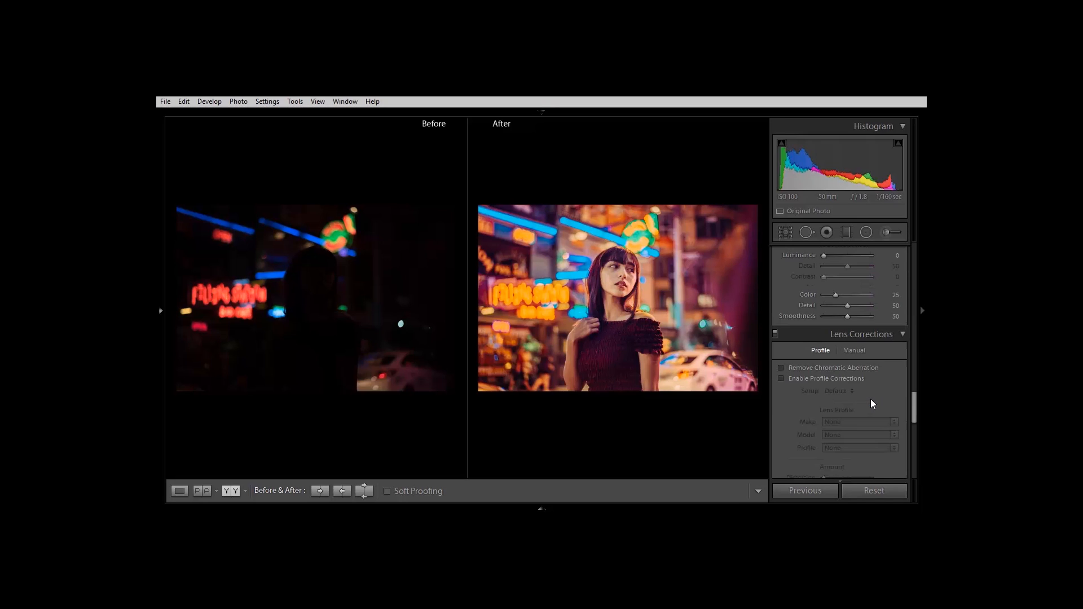
{"action": "scroll", "coordinate": [871, 398], "scroll_direction": "up", "scroll_amount": 5}
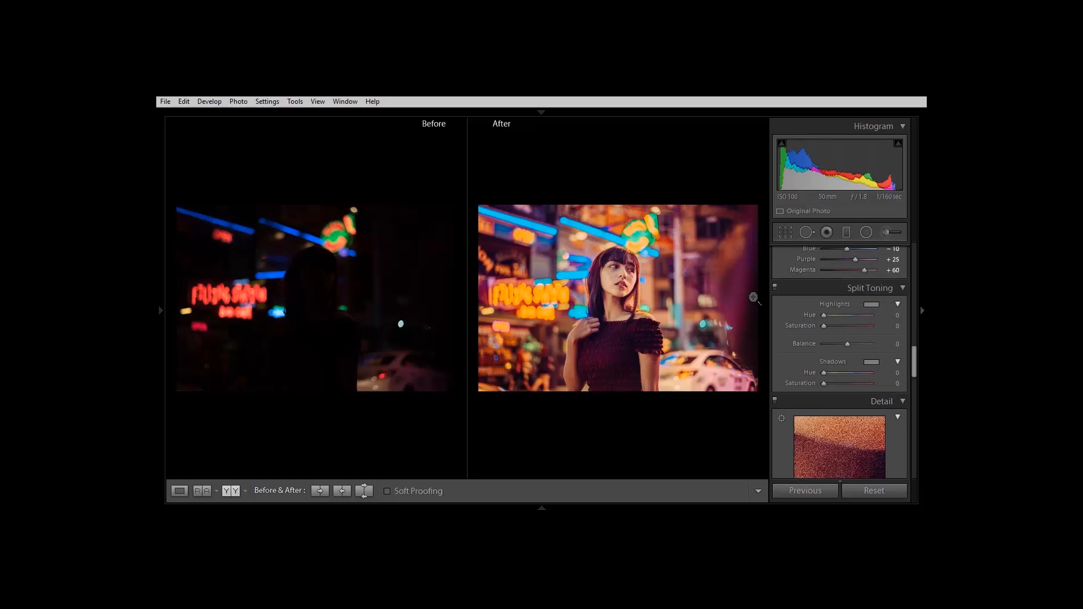
{"action": "left_click", "coordinate": [889, 372]}
{"action": "type", "text": "125"}
{"action": "left_click_drag", "start_coordinate": [823, 383], "coordinate": [829, 383]}
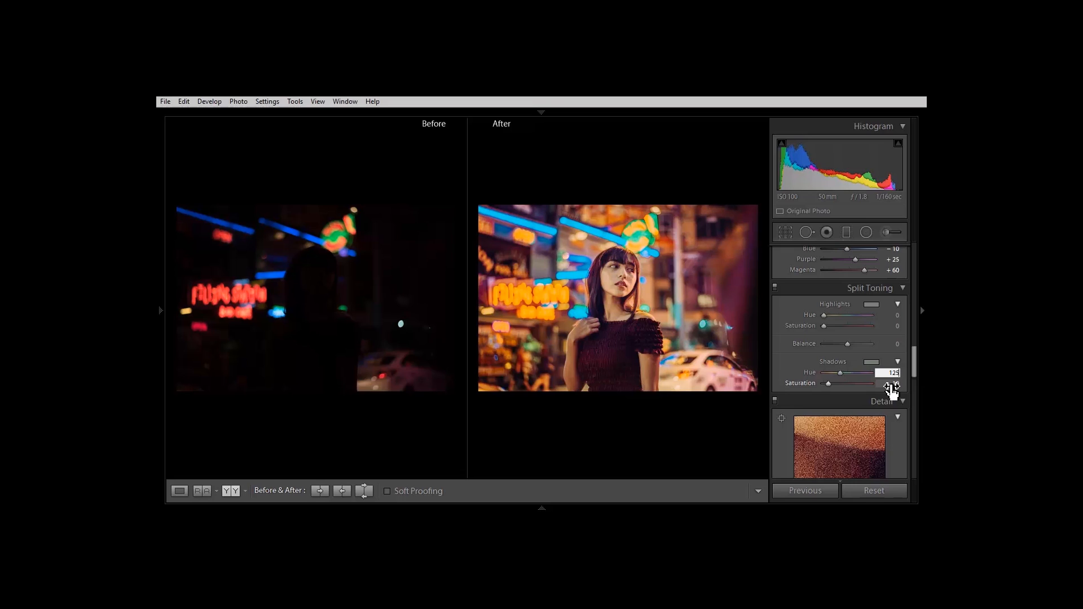
{"action": "left_click", "coordinate": [884, 373]}
Step: Split tone the highlights with Hue 230 and Saturation 10, and toggle split toning off and on to compare
{"action": "left_click", "coordinate": [892, 314]}
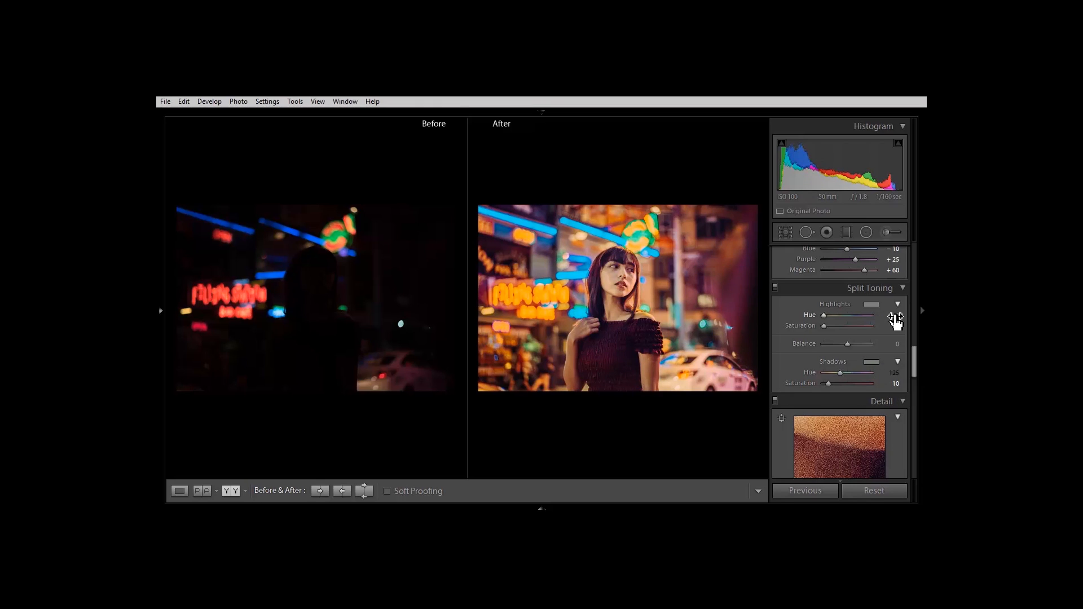
{"action": "type", "text": "230"}
{"action": "left_click_drag", "start_coordinate": [896, 326], "coordinate": [904, 326]}
{"action": "left_click", "coordinate": [774, 288]}
{"action": "left_click", "coordinate": [775, 287]}
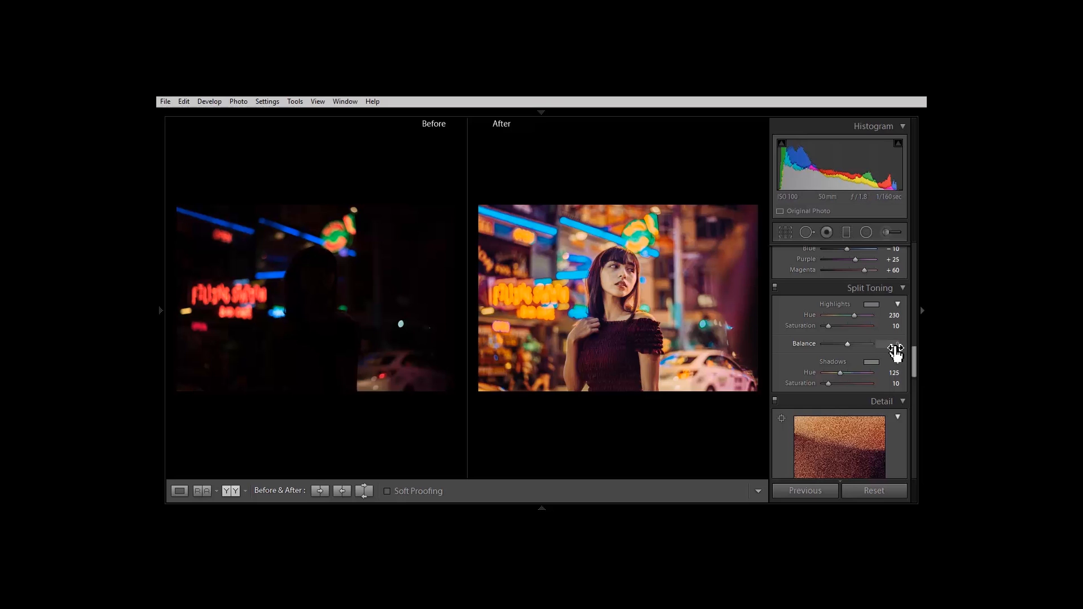
Step: Lower the split toning balance toward the shadows and set the shadow saturation to 5
{"action": "left_click_drag", "start_coordinate": [899, 350], "coordinate": [891, 350]}
{"action": "left_click", "coordinate": [895, 383]}
{"action": "type", "text": "5"}
{"action": "key", "text": "Tab"}
{"action": "type", "text": "5"}
Step: Set Sharpening to Amount 50, Radius 1.5, Detail 35 and Masking 90
{"action": "scroll", "coordinate": [894, 384], "scroll_direction": "down", "scroll_amount": 3}
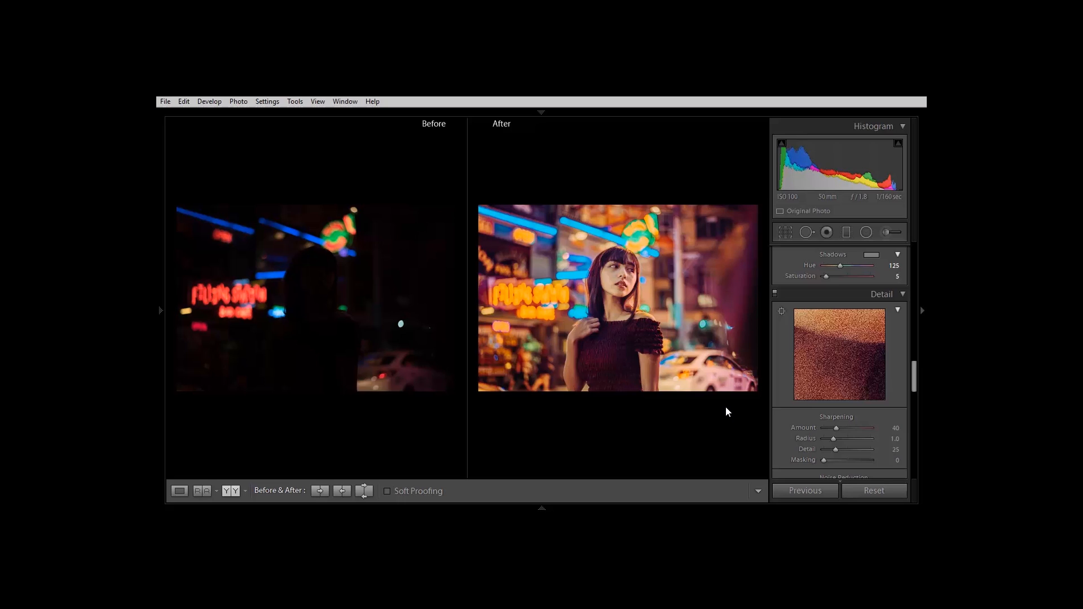
{"action": "left_click", "coordinate": [895, 427]}
{"action": "type", "text": "45"}
{"action": "key", "text": "Return"}
{"action": "left_click_drag", "start_coordinate": [838, 428], "coordinate": [840, 449]}
{"action": "key", "text": "alt"}
{"action": "mouse_move", "coordinate": [890, 466]}
{"action": "left_mouse_down"}
{"action": "mouse_move", "coordinate": [940, 466]}
{"action": "mouse_move", "coordinate": [892, 466]}
{"action": "left_mouse_up"}
Step: Apply a light amount of luminance noise reduction
{"action": "scroll", "coordinate": [877, 413], "scroll_direction": "down", "scroll_amount": 2}
{"action": "left_click", "coordinate": [894, 421]}
{"action": "type", "text": "15"}
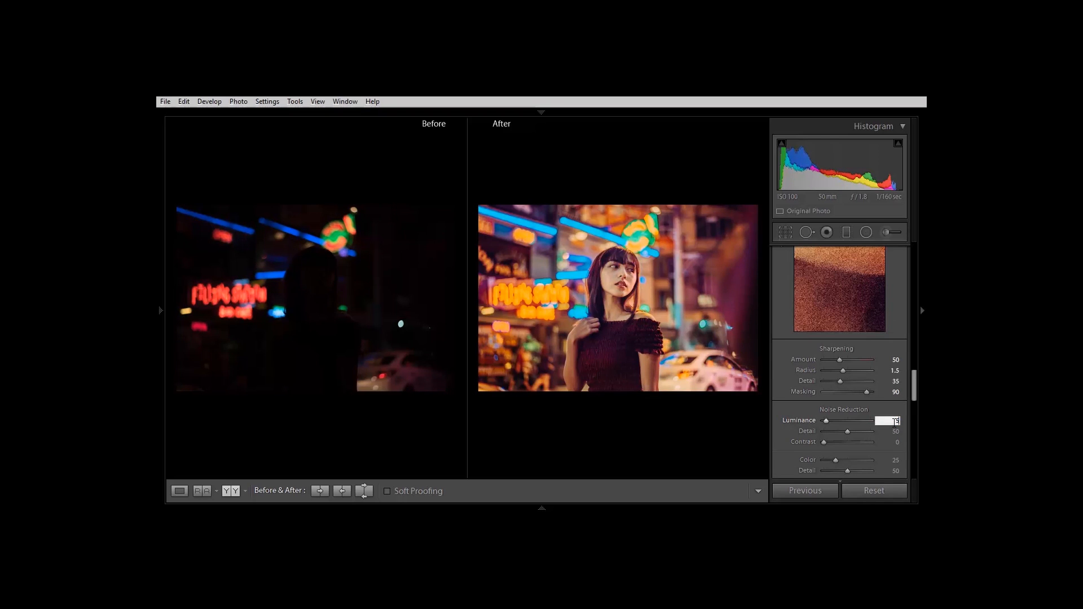
Step: Review the color adjustments, compare the original with the edited portrait in single view, and dim the surrounding interface
{"action": "scroll", "coordinate": [894, 426], "scroll_direction": "up", "scroll_amount": 10}
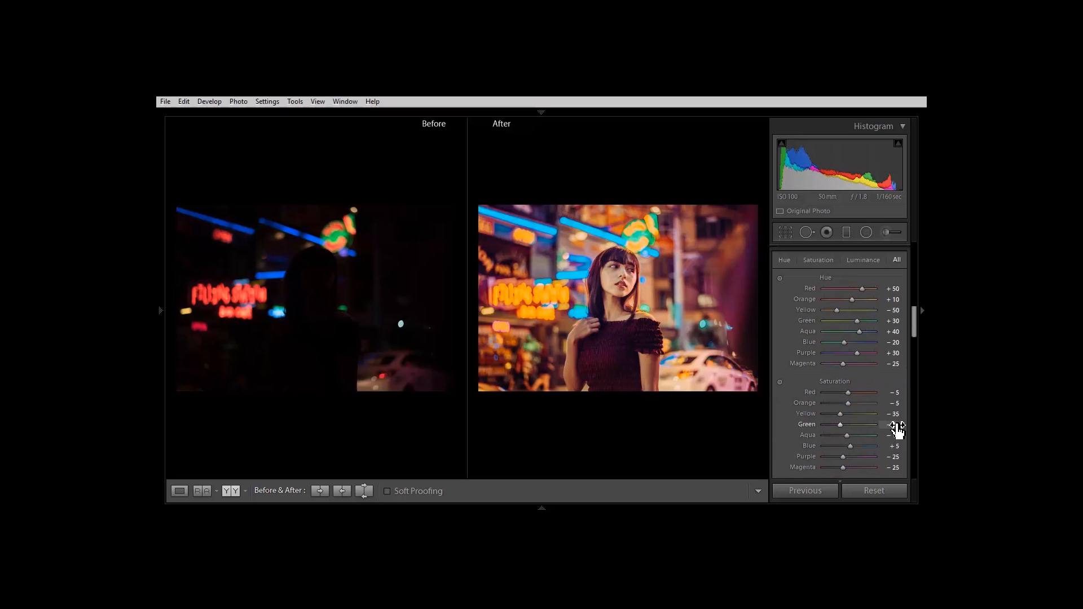
{"action": "scroll", "coordinate": [897, 430], "scroll_direction": "up", "scroll_amount": 4}
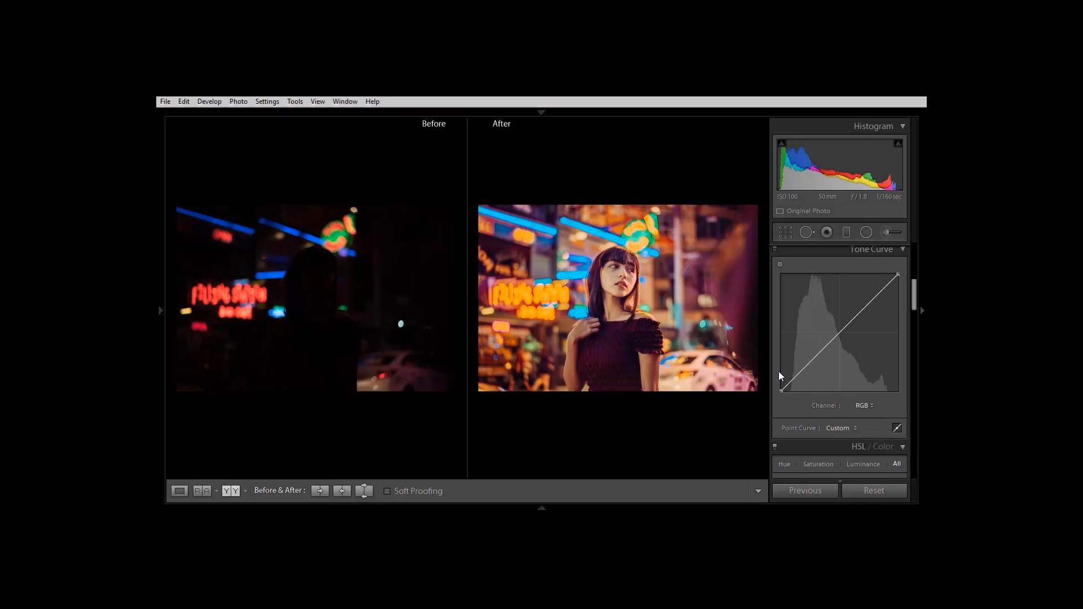
{"action": "scroll", "coordinate": [781, 376], "scroll_direction": "down", "scroll_amount": 4}
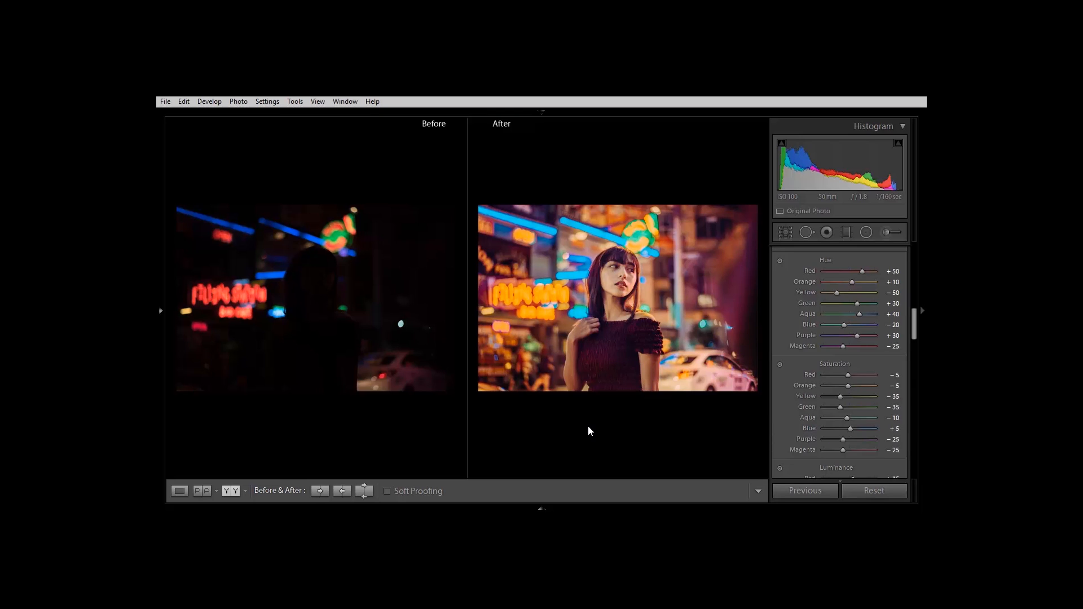
{"action": "key", "text": "backslash"}
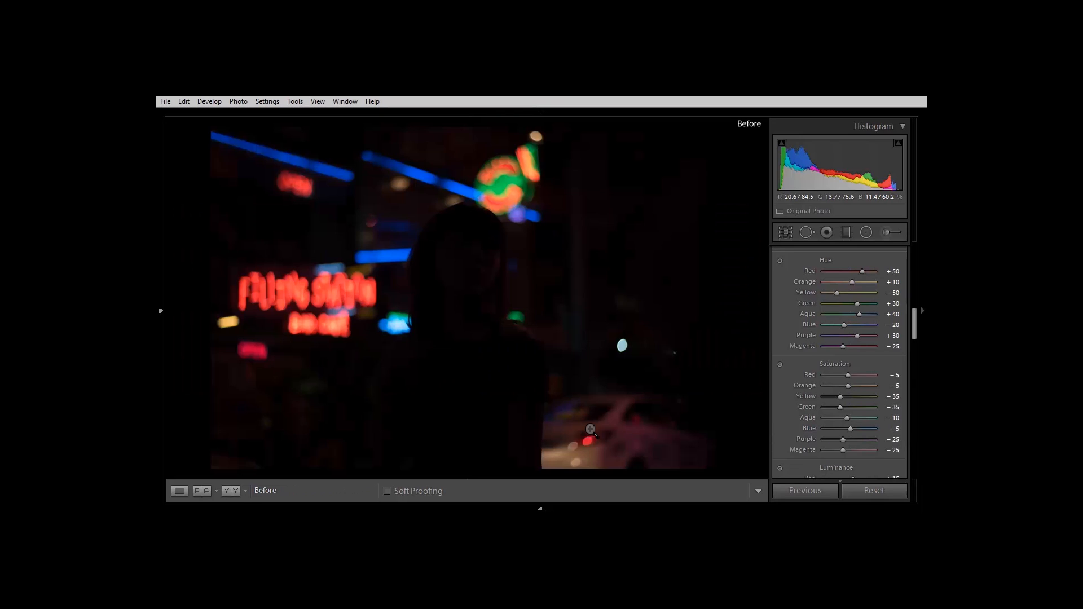
{"action": "key", "text": "backslash"}
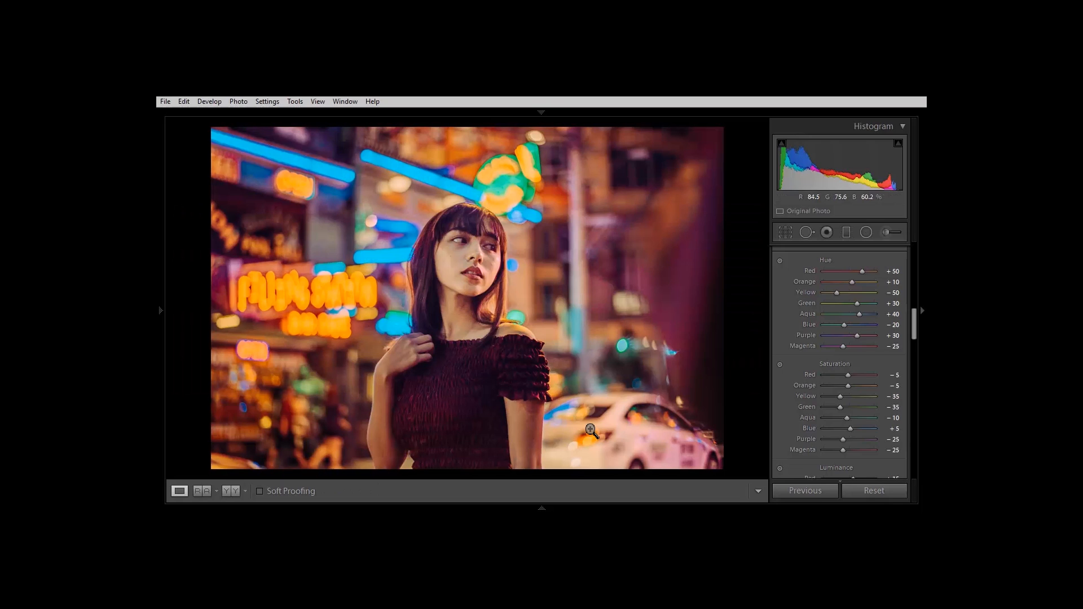
{"action": "key", "text": "l"}
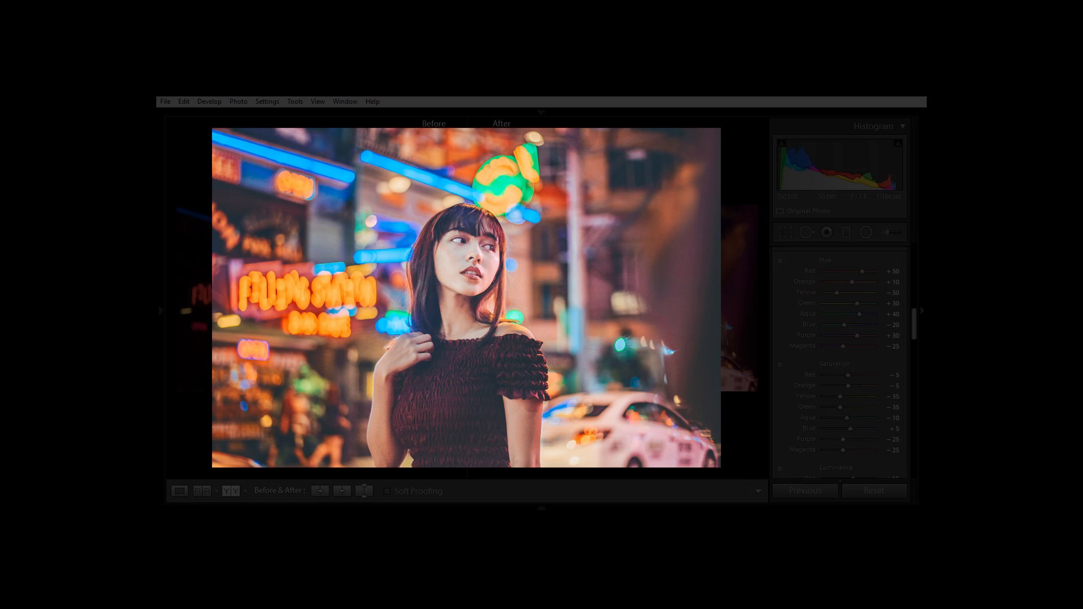